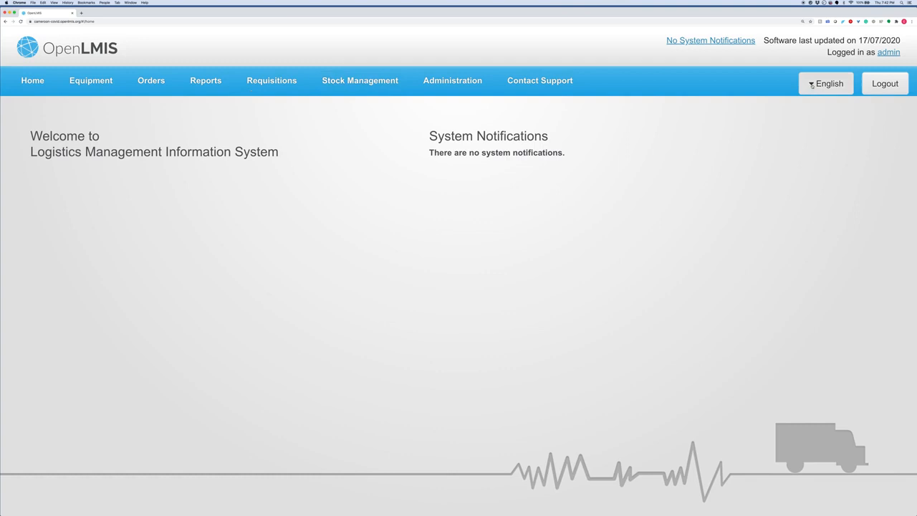
- Keep English as the interface language and bring up the Stock Management menu
click(812, 84)
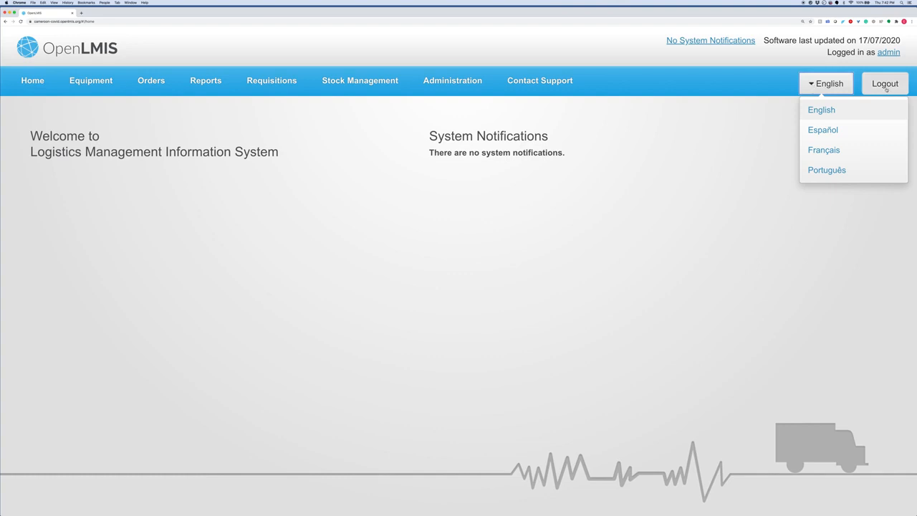
click(719, 139)
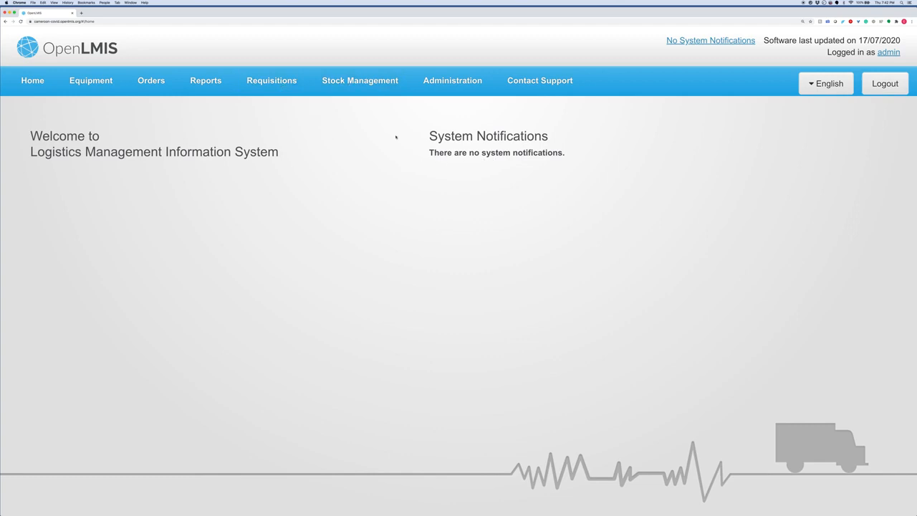
click(362, 84)
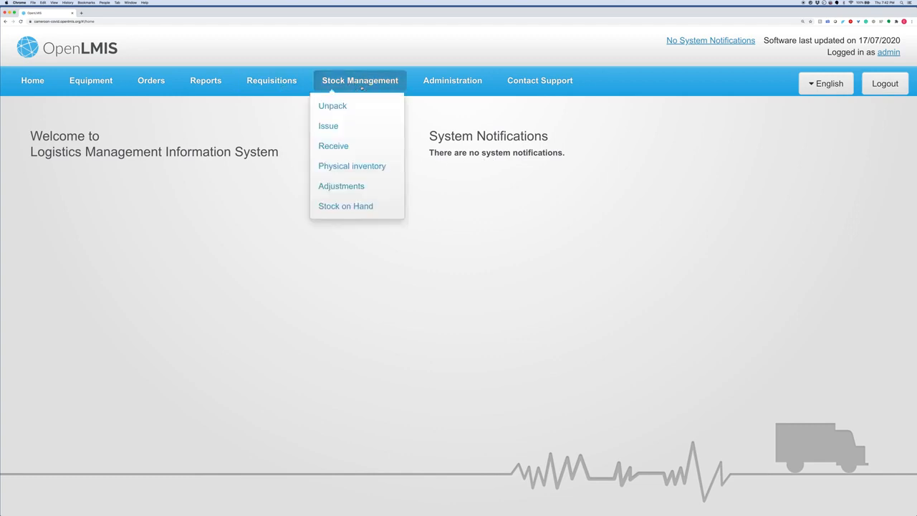
- Start the COVID program's physical inventory from the Physical inventory page
click(355, 166)
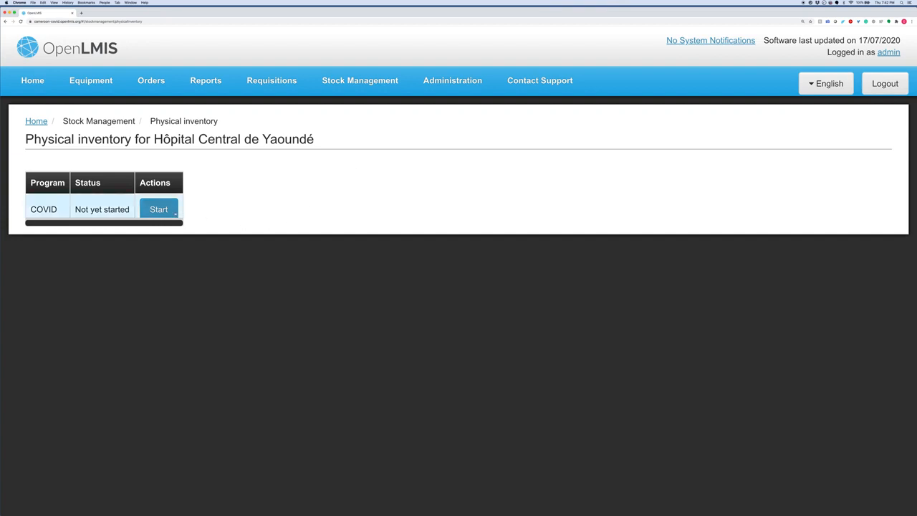
click(167, 211)
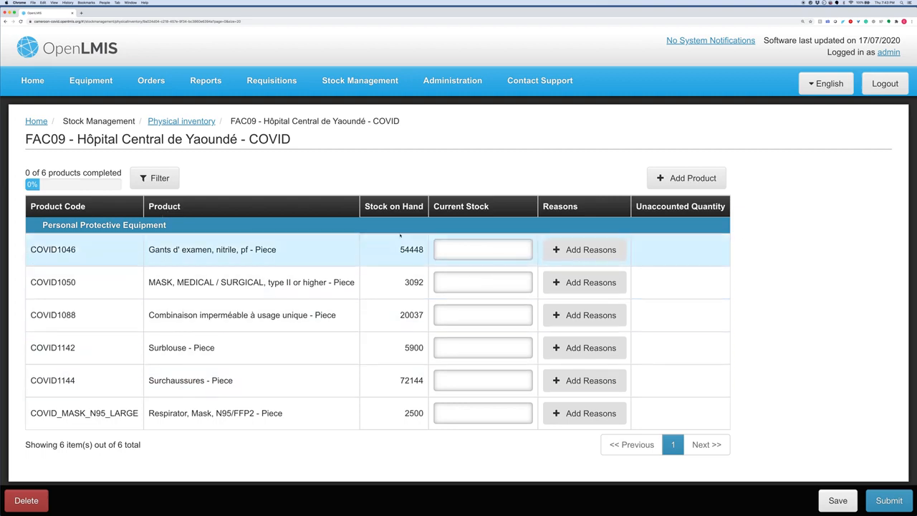
- Enter current stock: COVID1046 54448, COVID1050 3092, COVID1088 20037, COVID1142 (Surblouse) 5800
click(466, 248)
text(5)
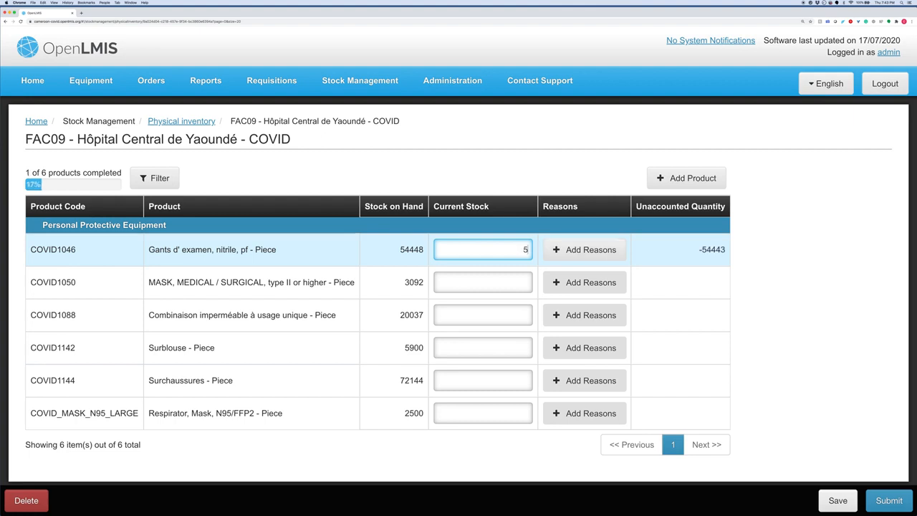
text(4448)
click(495, 284)
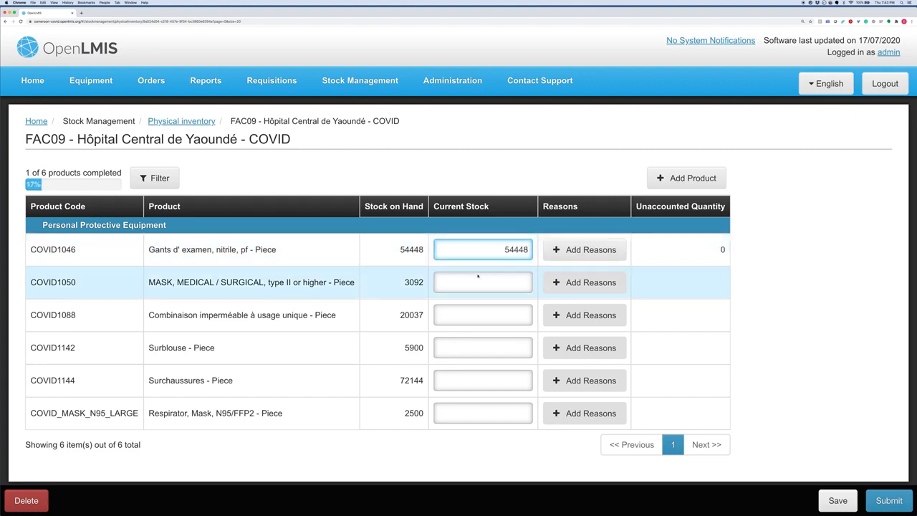
text(309)
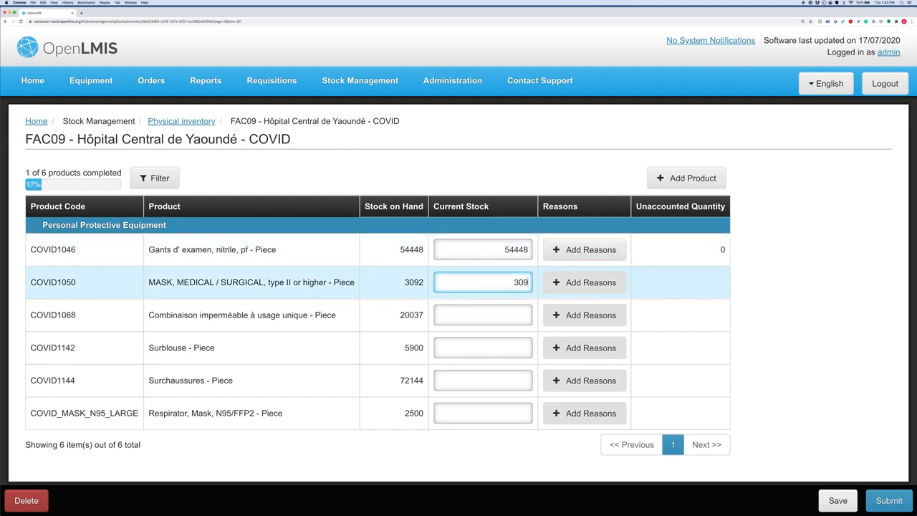
text(2)
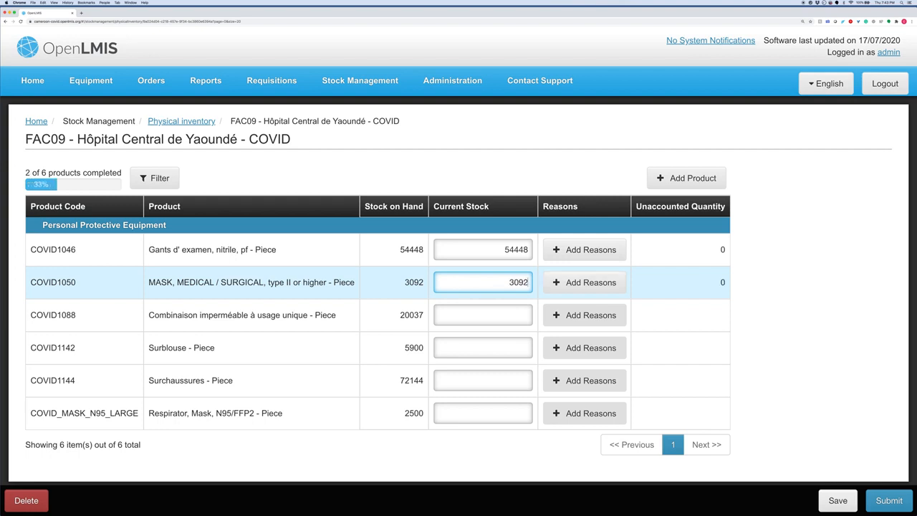
click(494, 313)
text(20037)
click(509, 347)
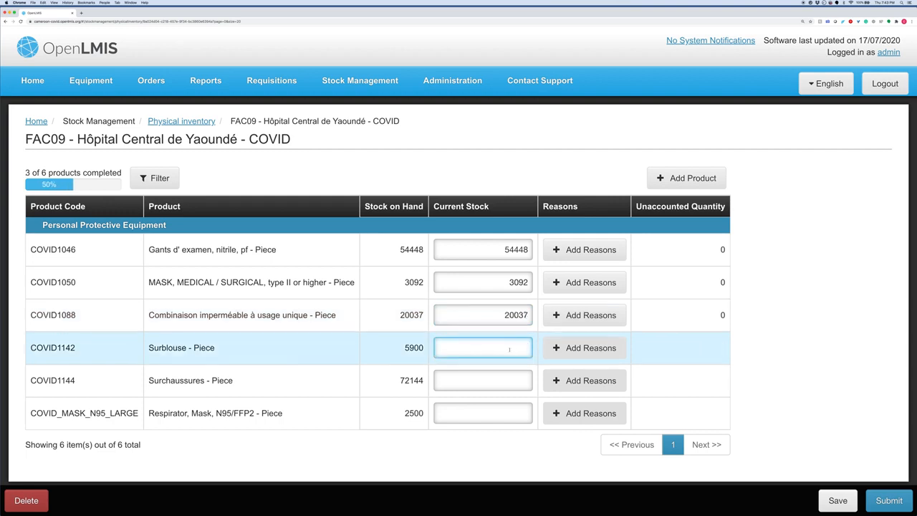
text(5)
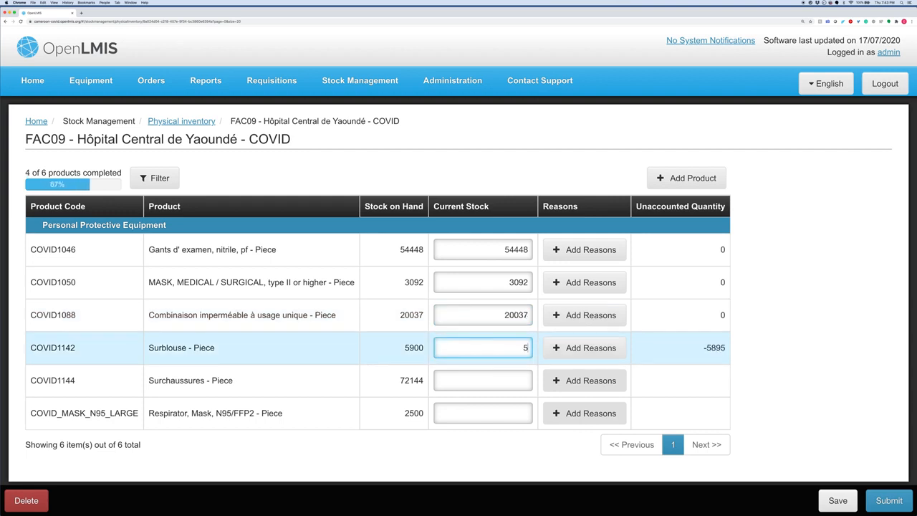
text(800)
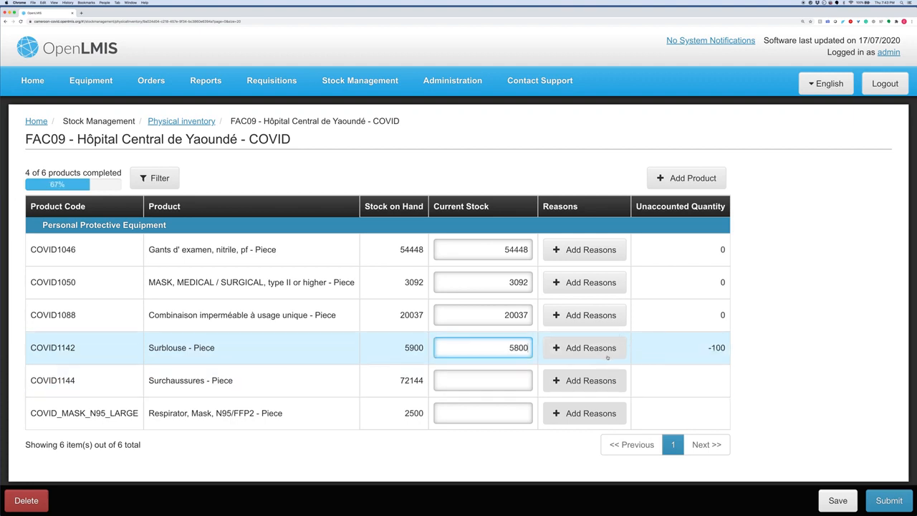
- Record Surblouse's 100-piece shortfall with the reason Expired, quantity 100
click(604, 349)
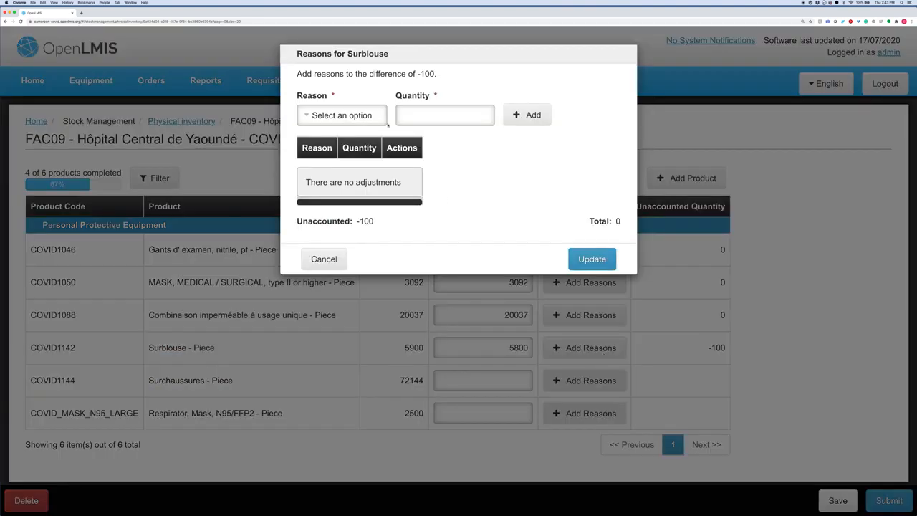
click(374, 119)
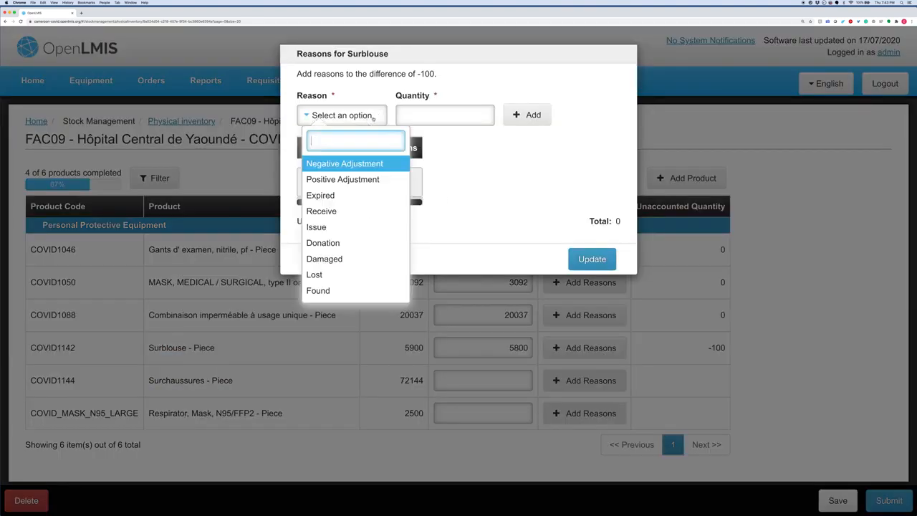
click(342, 193)
click(443, 121)
text(100)
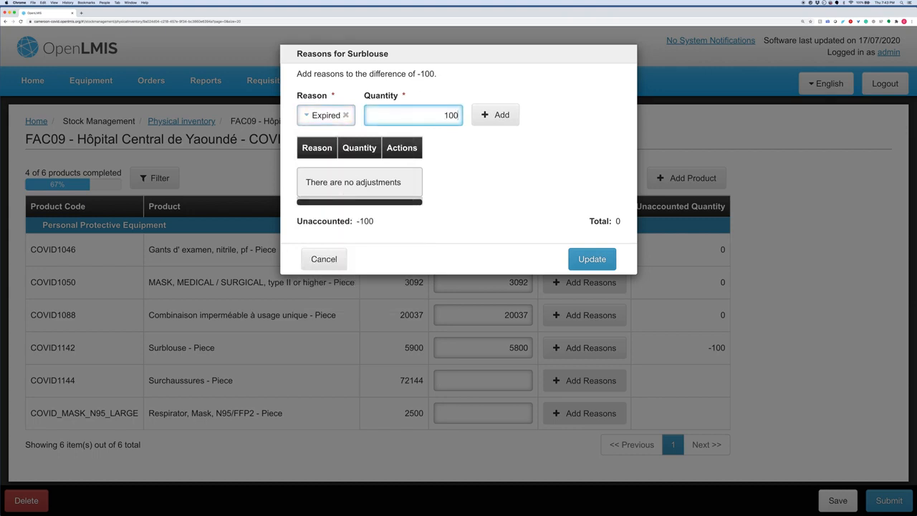
click(495, 114)
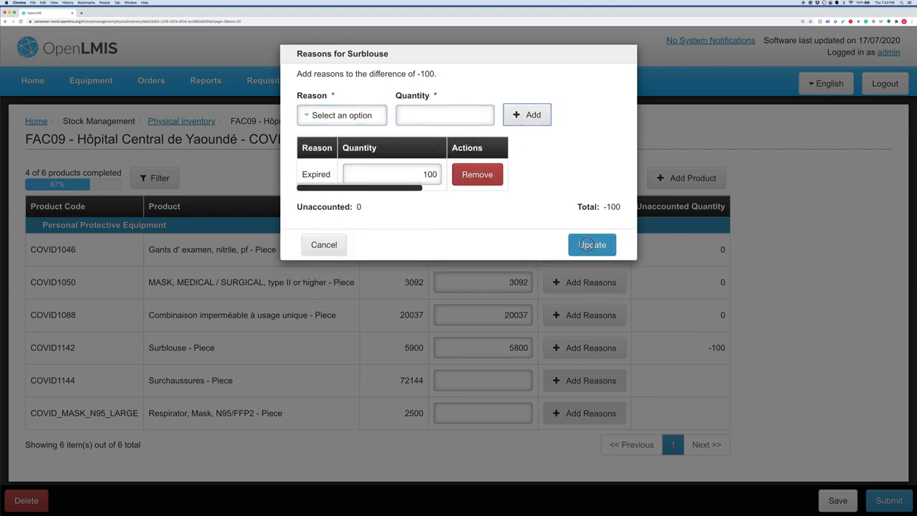
click(584, 245)
- Enter current stock of 72144 for Surchaussures and 2500 for the N95 respirators
click(497, 381)
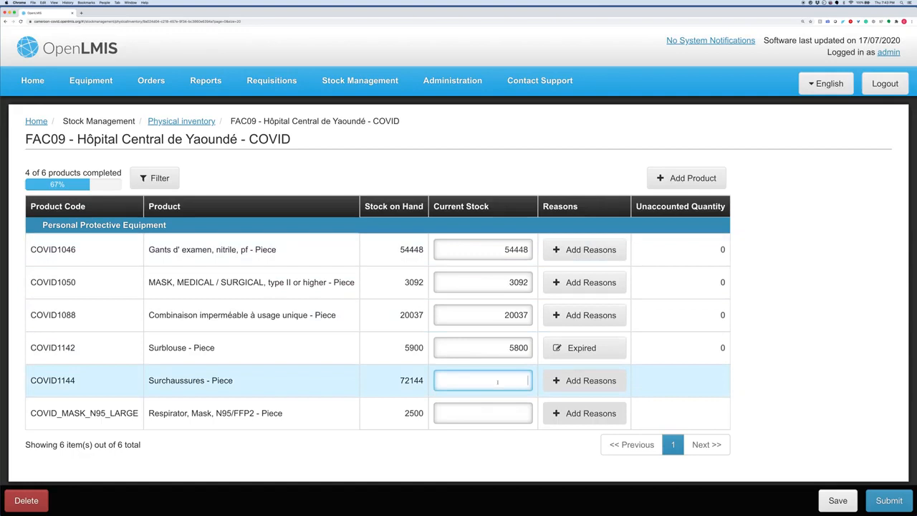
text(7)
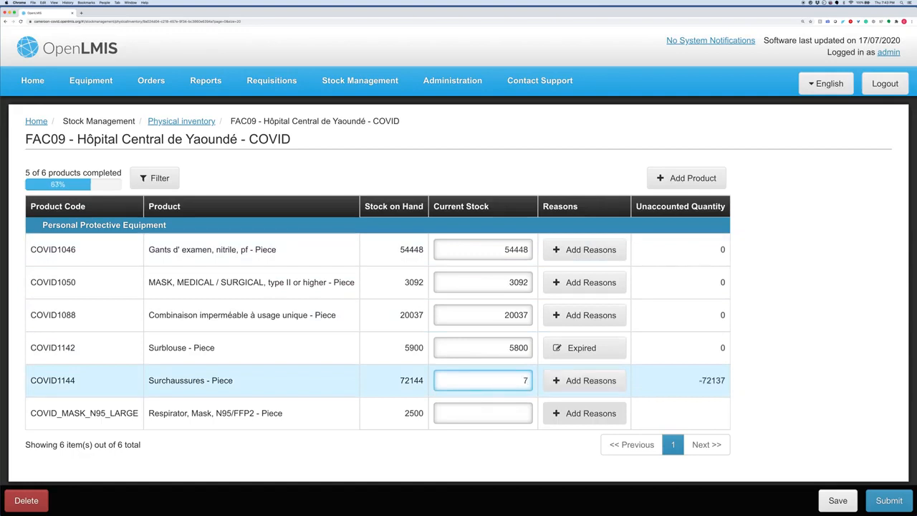
text(2144)
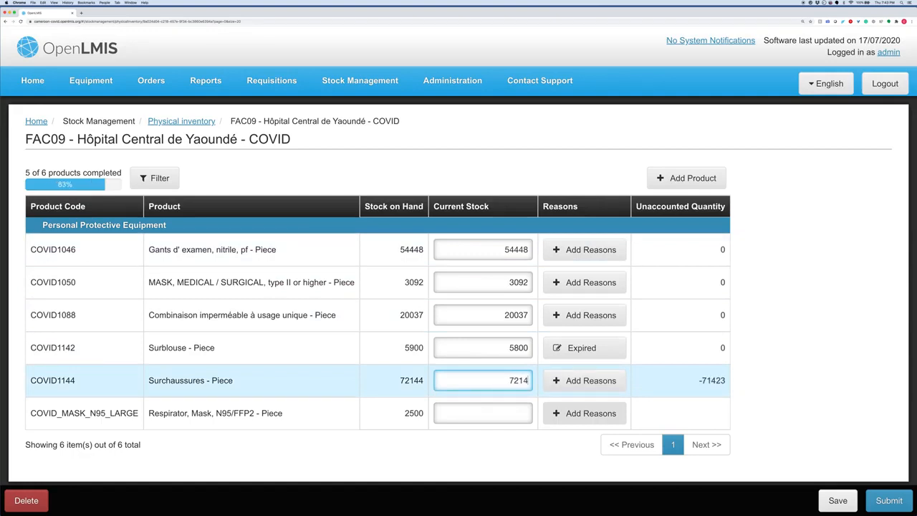
click(505, 413)
text(2500)
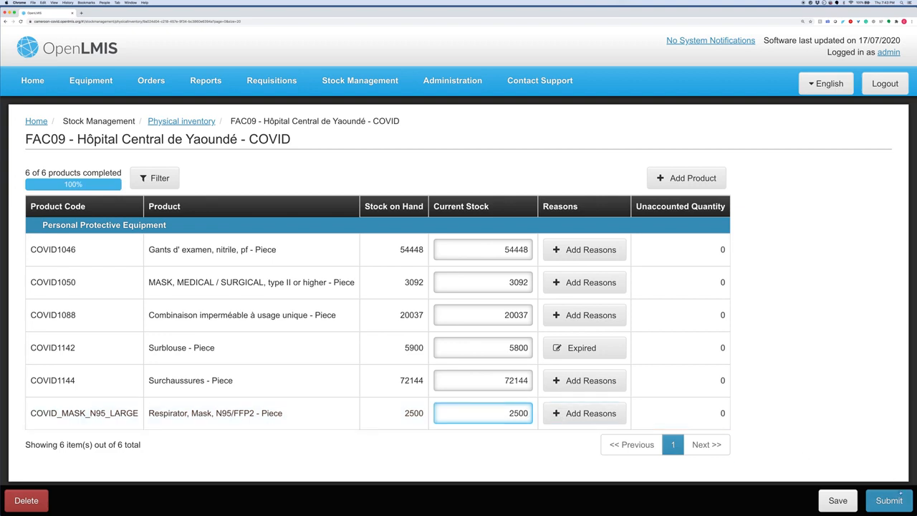
- Submit the physical inventory with a typed signature, confirm it, and decline printing
click(898, 504)
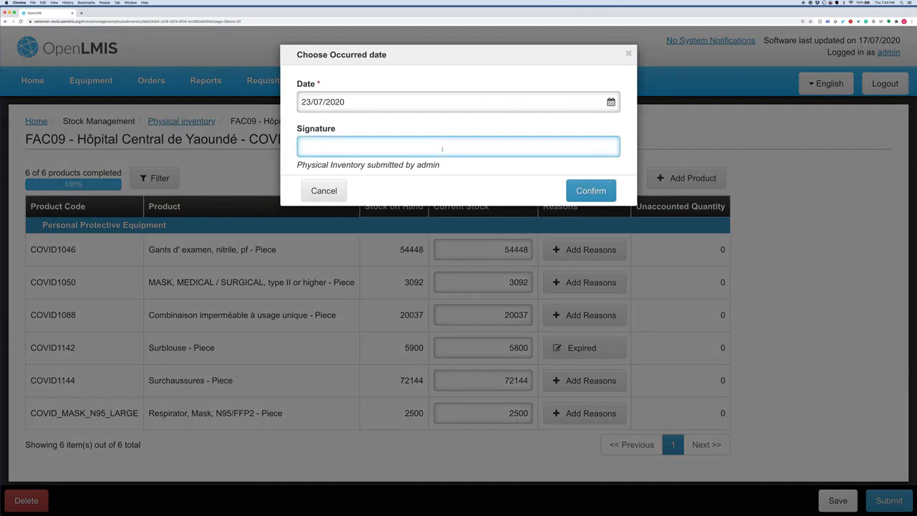
text(Facility Admin)
key(BackSpace)
key(BackSpace)
key(BackSpace)
key(BackSpace)
text(dminm)
key(BackSpace)
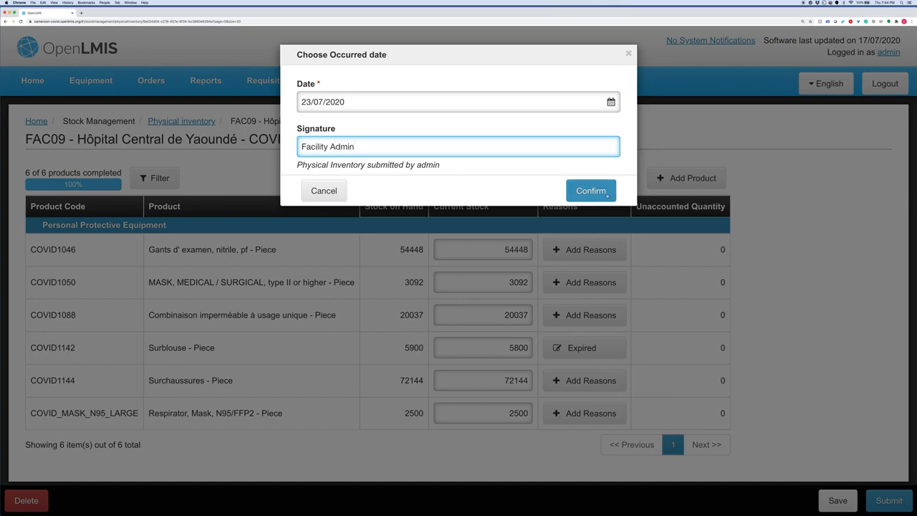
click(606, 193)
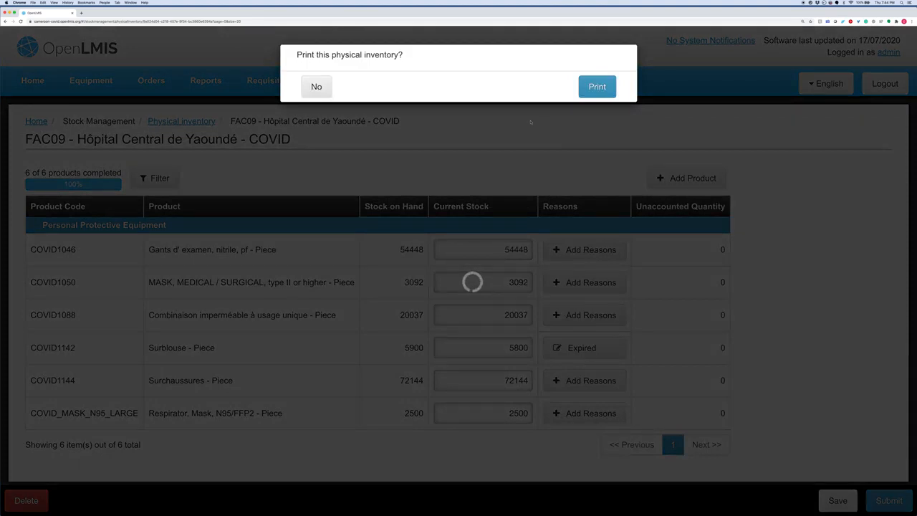
click(317, 87)
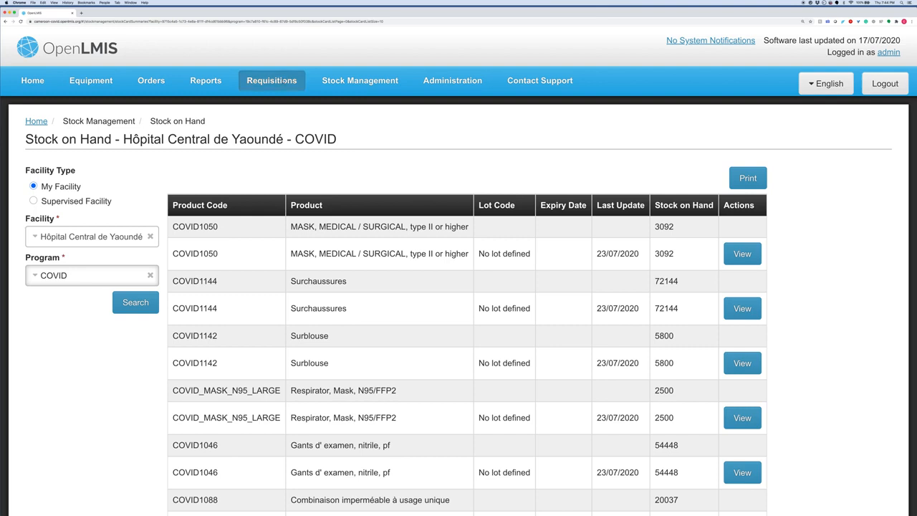
- Go to the Requisitions Create/Authorize page
click(285, 82)
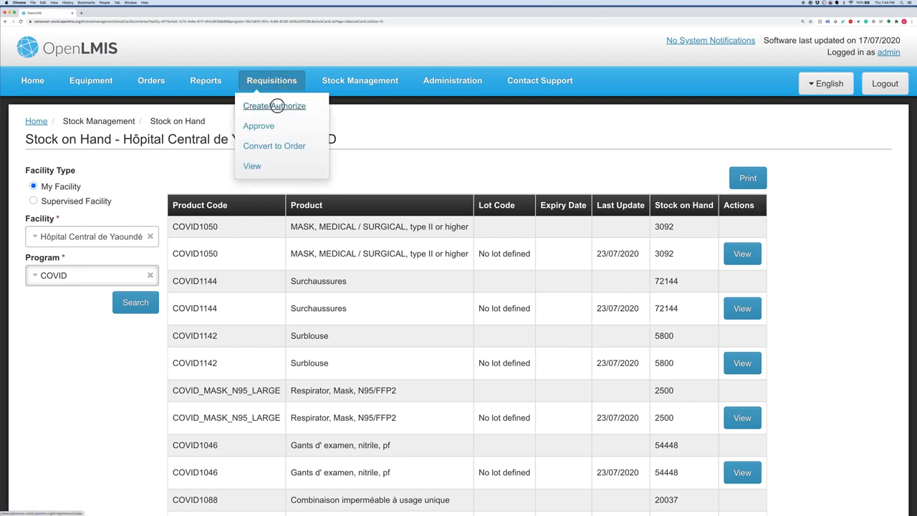
click(276, 106)
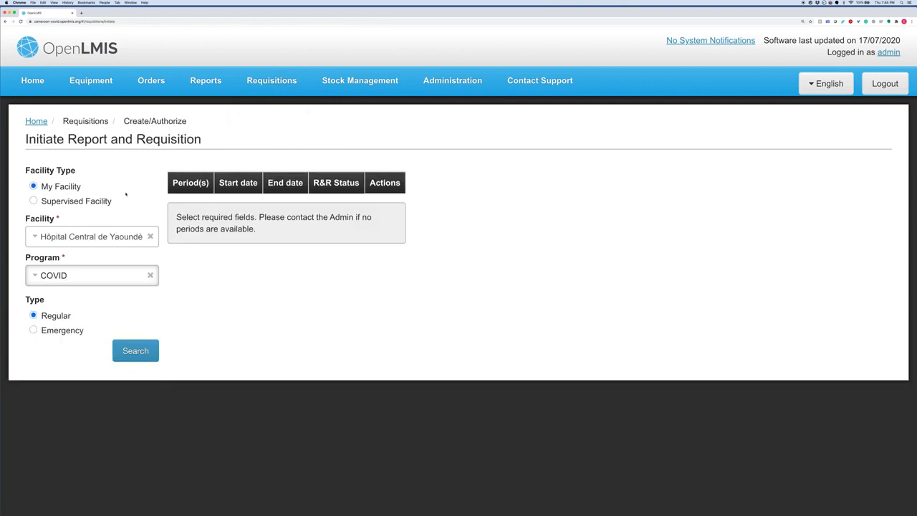
- Search the COVID reporting periods and proceed with the May2020 Week2 requisition
click(135, 351)
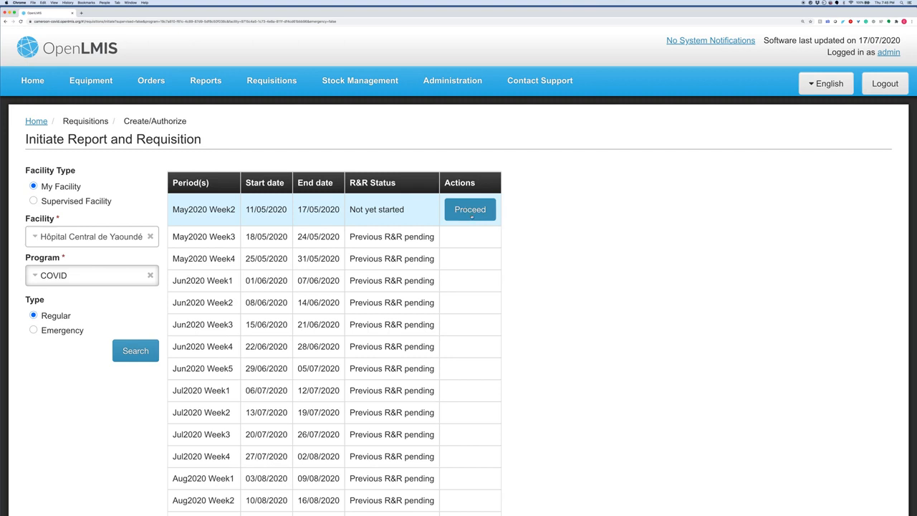
click(472, 214)
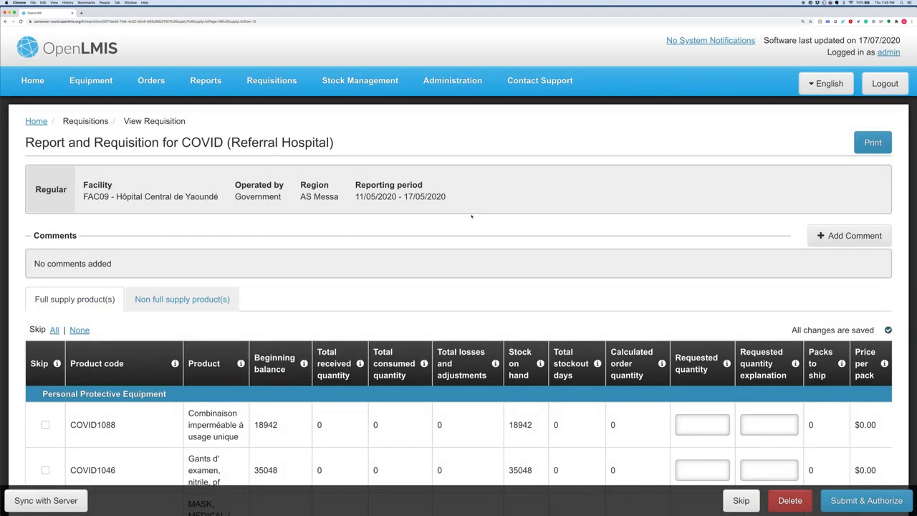
- Request 1000 of COVID1088 with the explanation 'more cases expected'
scroll(471, 216, down, 5)
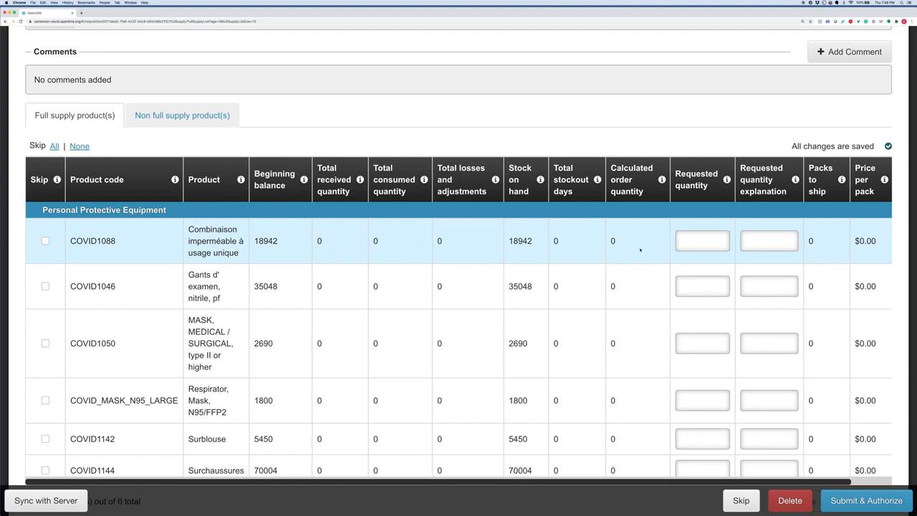
click(702, 241)
text(1000)
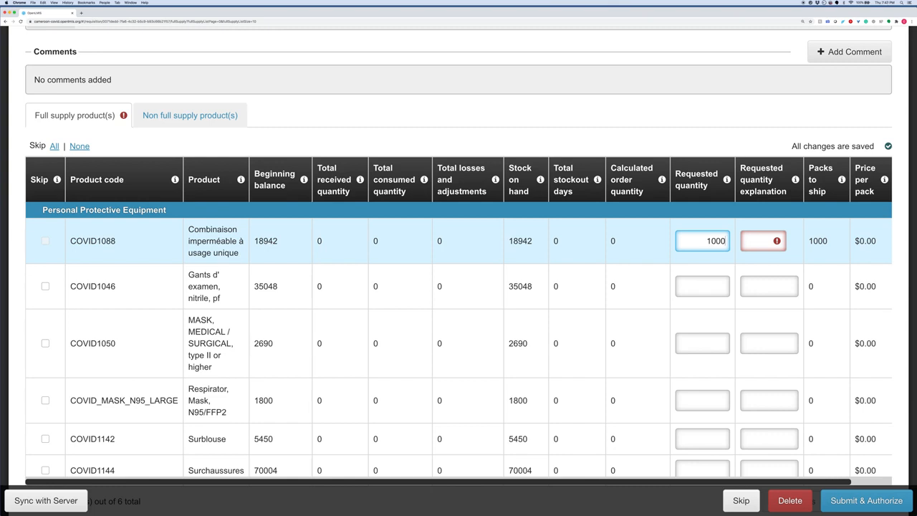
click(761, 240)
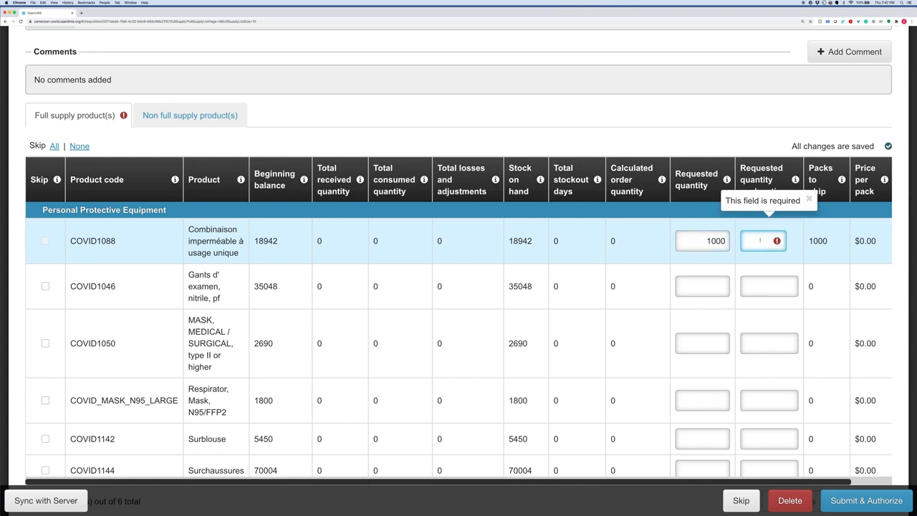
text(more cases expected)
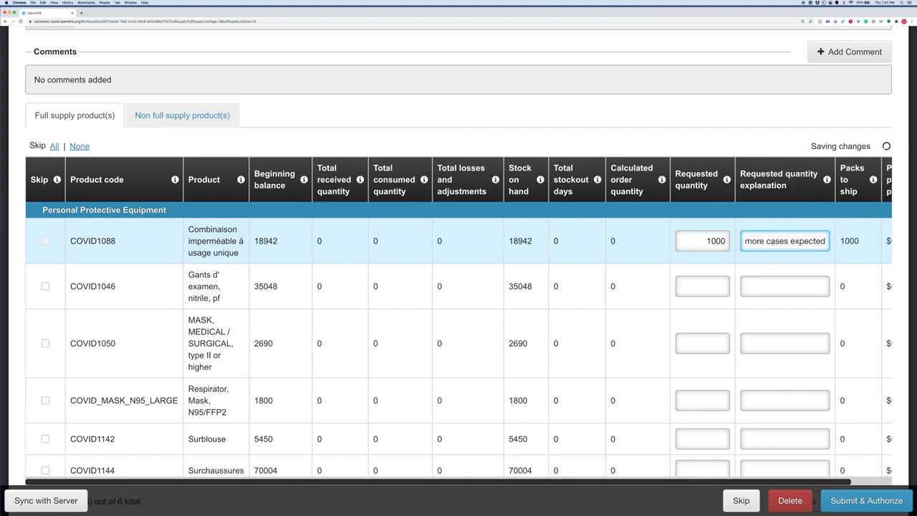
- Submit and authorize the requisition, confirming the submission
scroll(773, 280, down, 2)
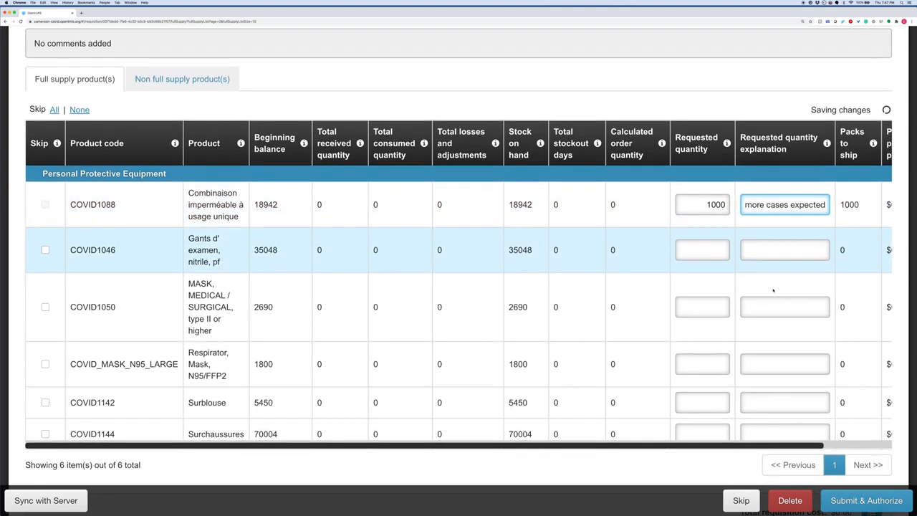
scroll(774, 287, right, 2)
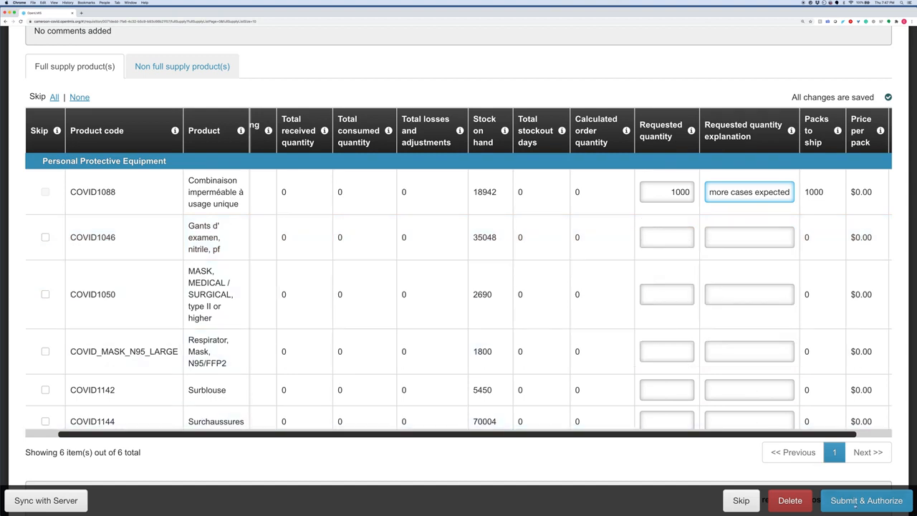
click(857, 507)
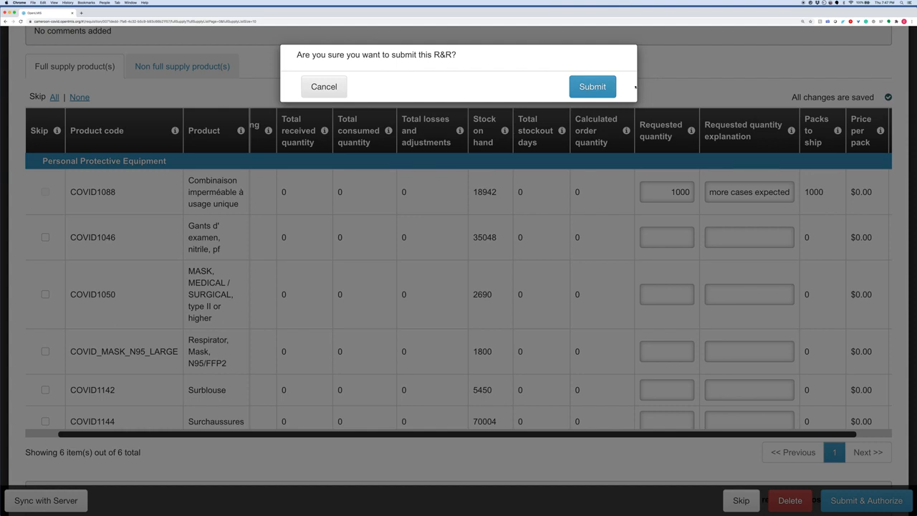
click(608, 88)
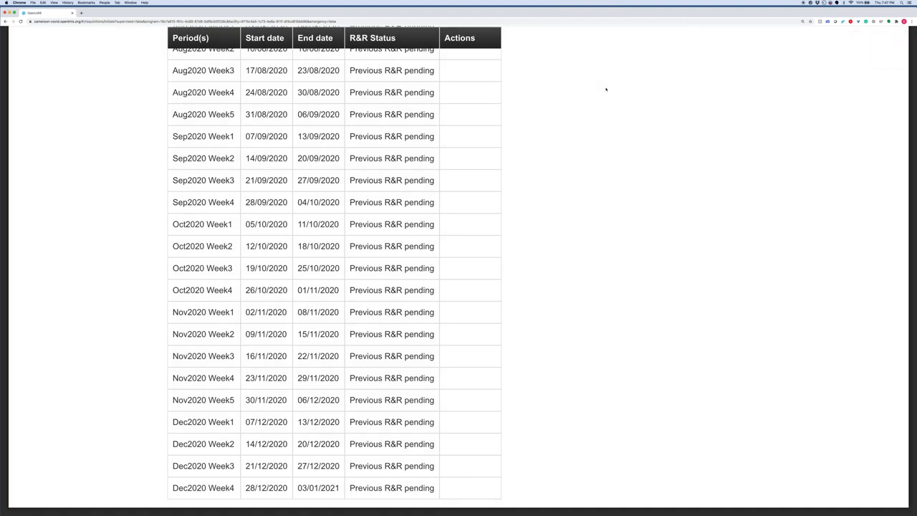
- Go to the Requisitions Approve page
scroll(606, 89, up, 6)
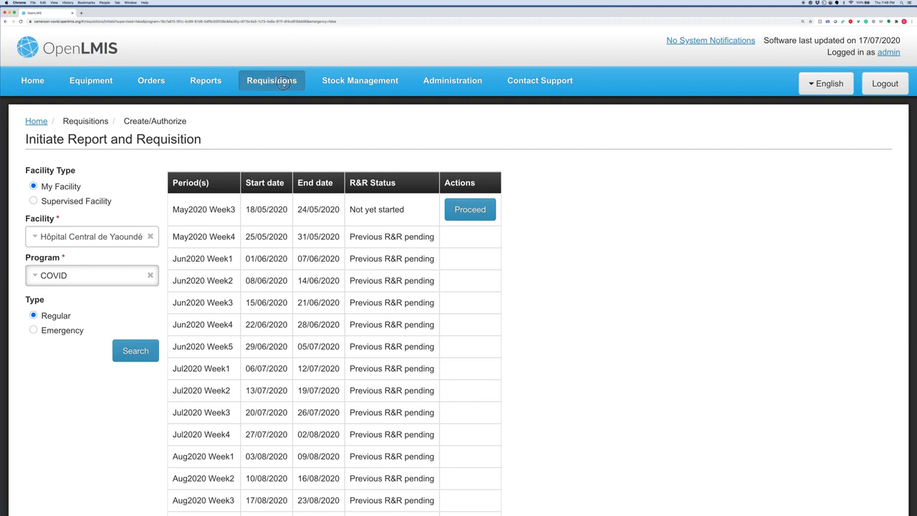
click(284, 83)
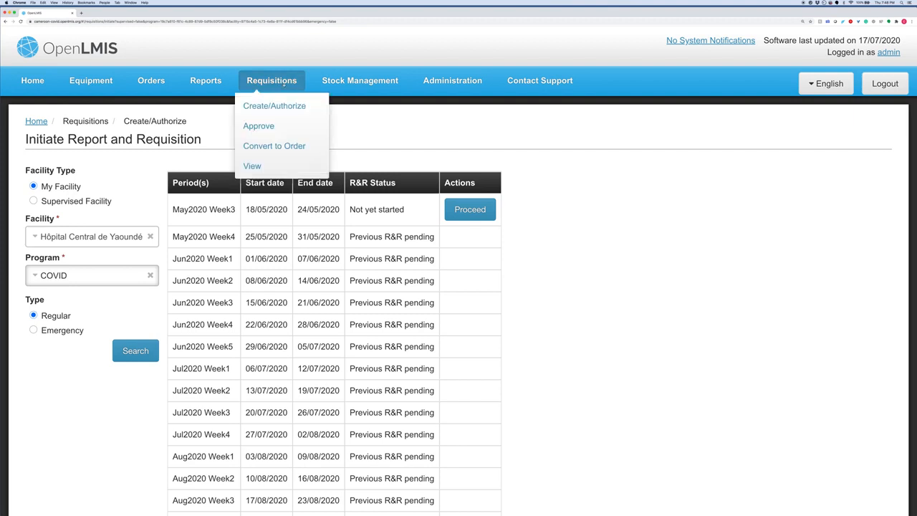
click(266, 126)
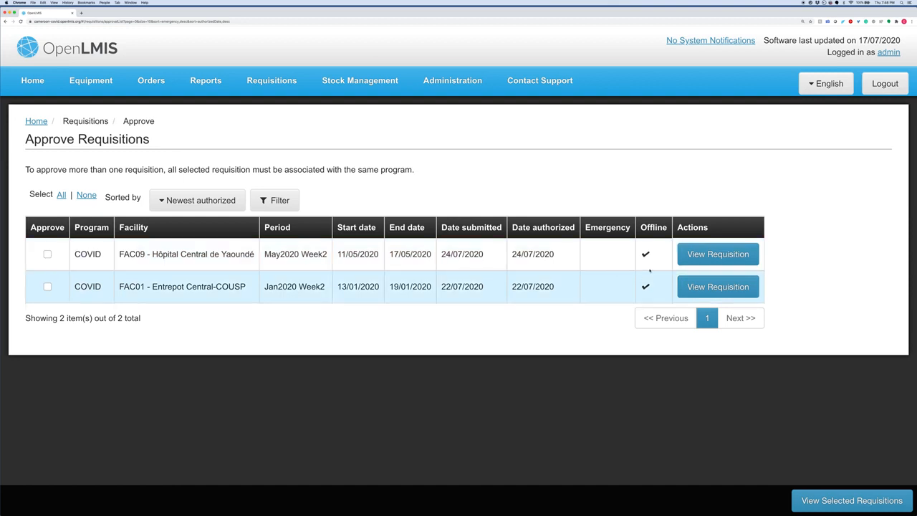
- Open the FAC09 COVID requisition and scroll to its Approved quantity column
click(694, 257)
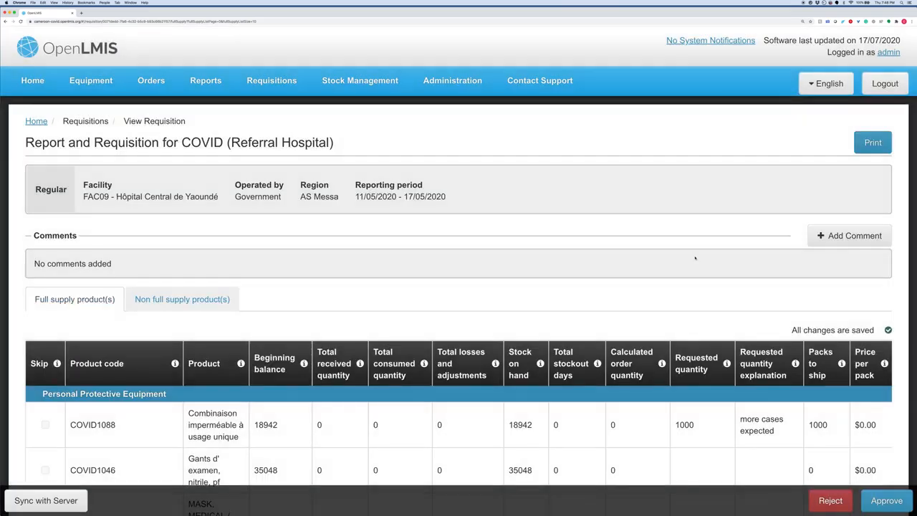
scroll(694, 258, down, 5)
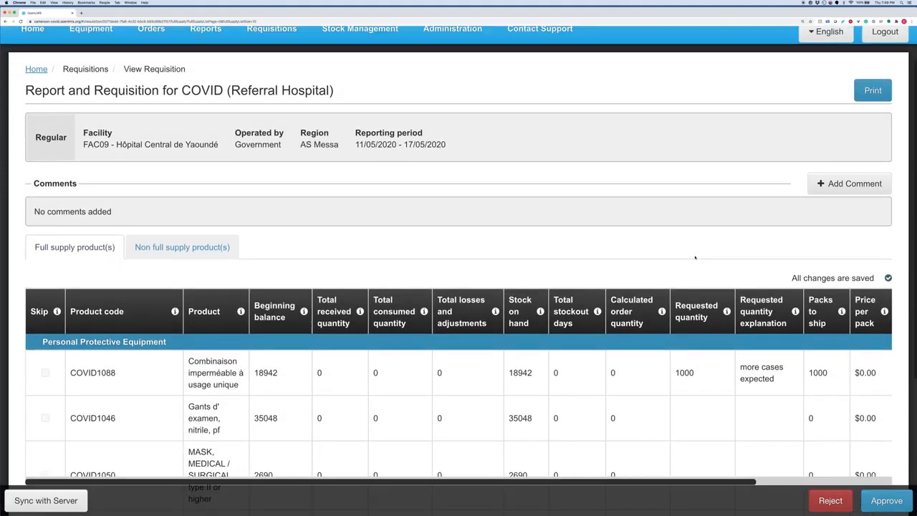
scroll(700, 252, right, 2)
scroll(700, 251, down, 1)
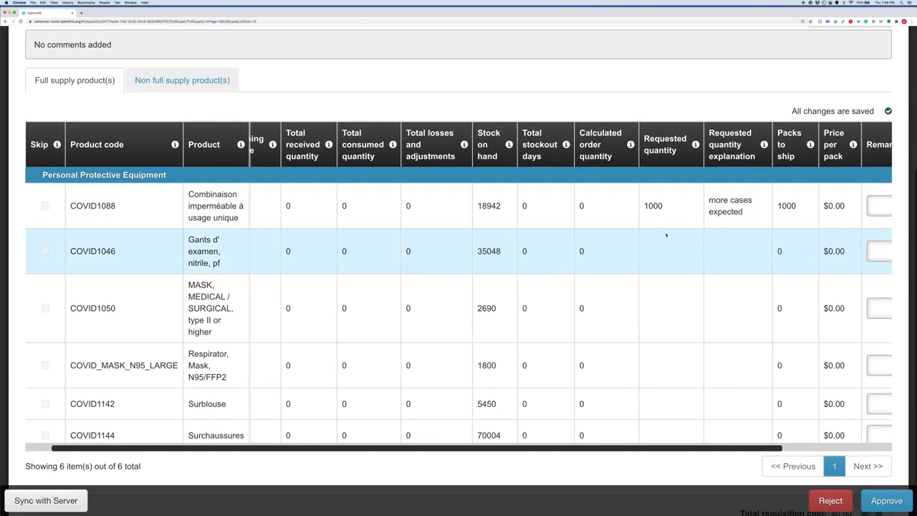
scroll(647, 213, right, 8)
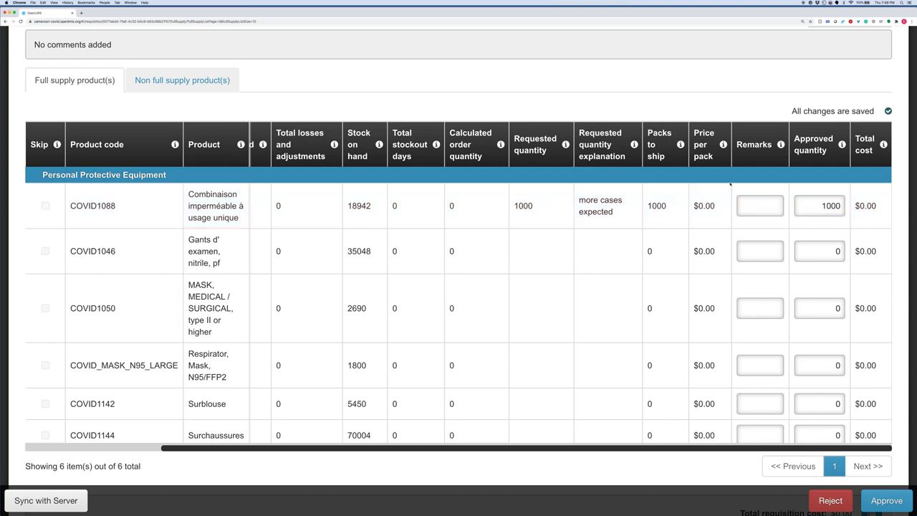
- Change approved quantities to 500 for COVID1088 and 400 for COVID1046, then confirm approval
click(824, 206)
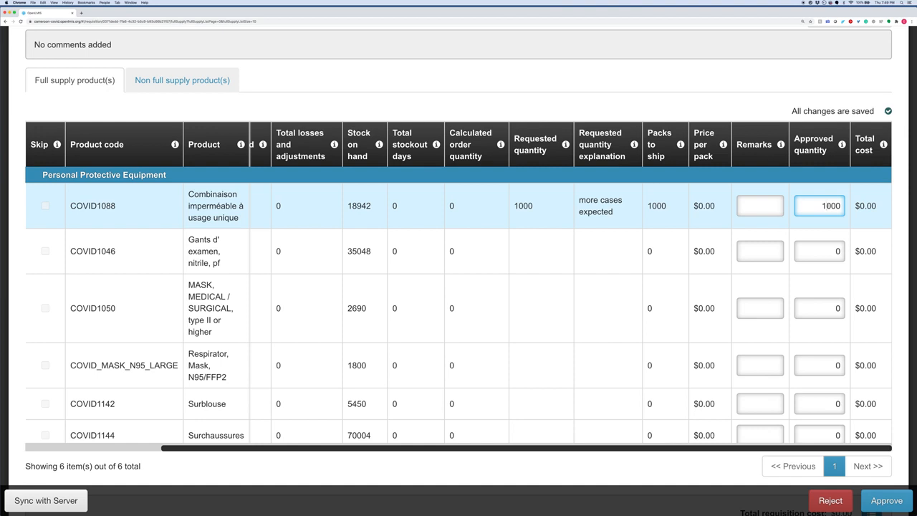
key(Delete)
text(5)
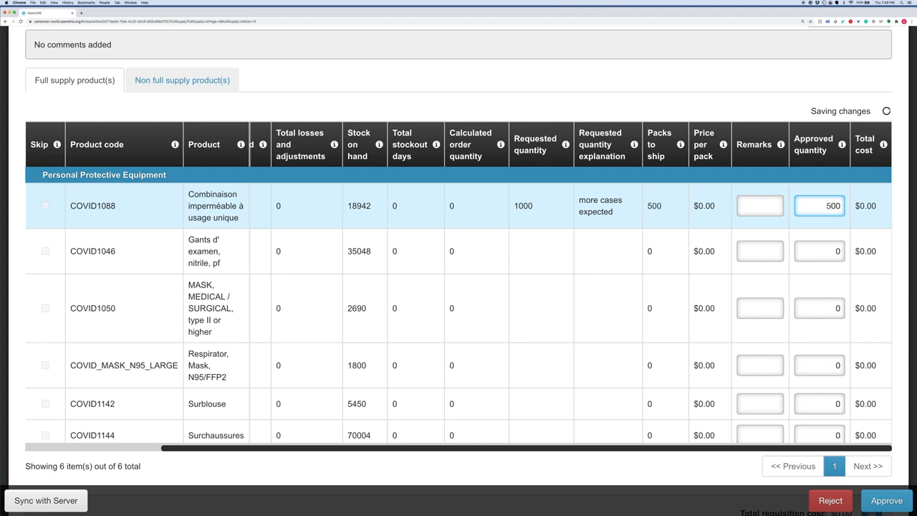
click(832, 251)
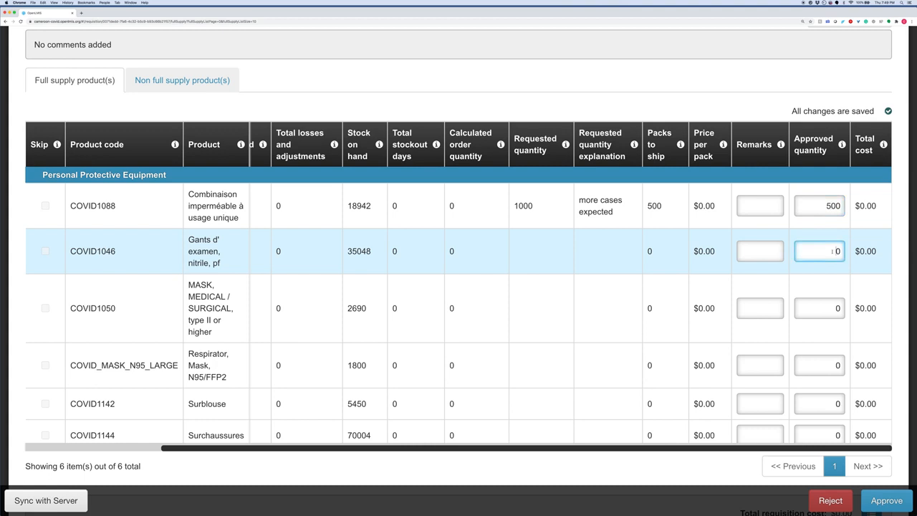
text(400)
scroll(777, 259, up, 3)
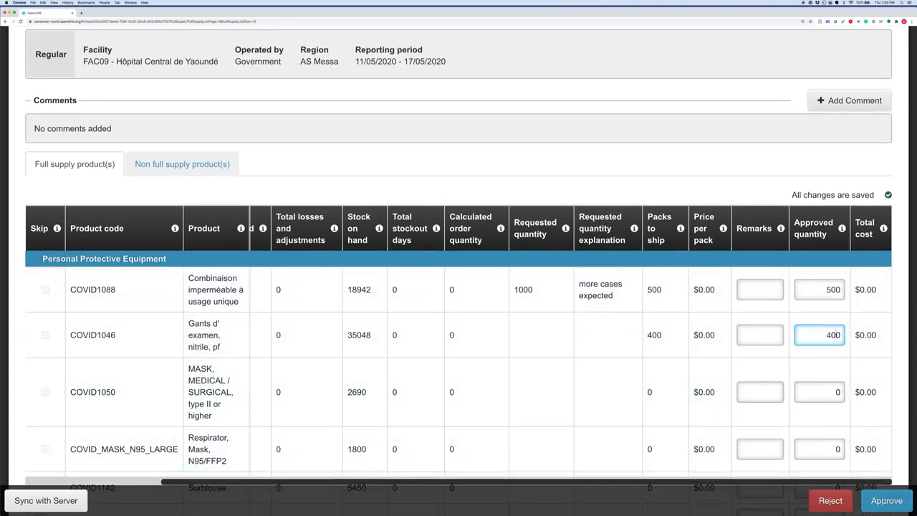
click(887, 501)
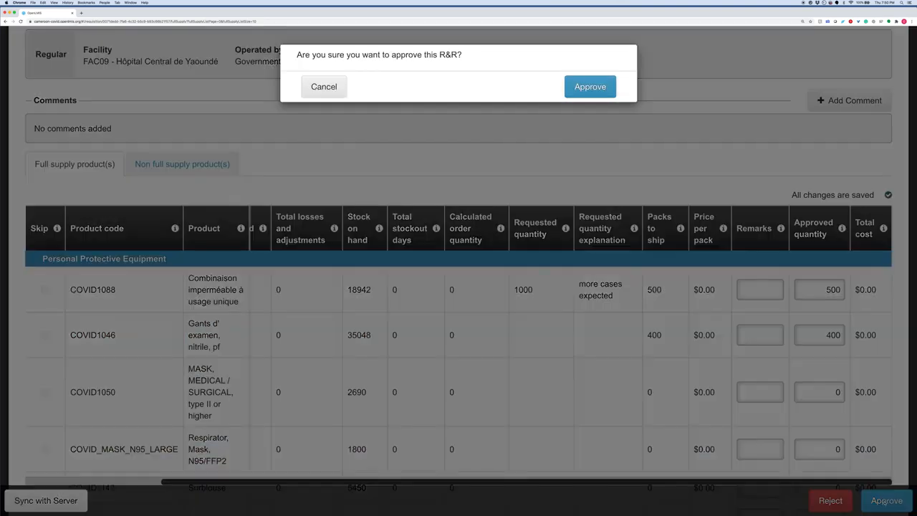
click(608, 89)
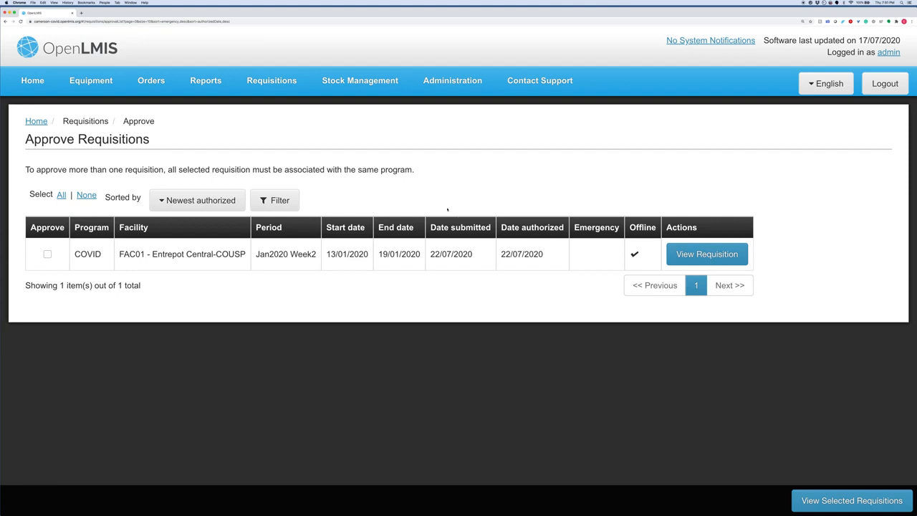
- Log out and sign back in with the depot user's username and password
click(885, 84)
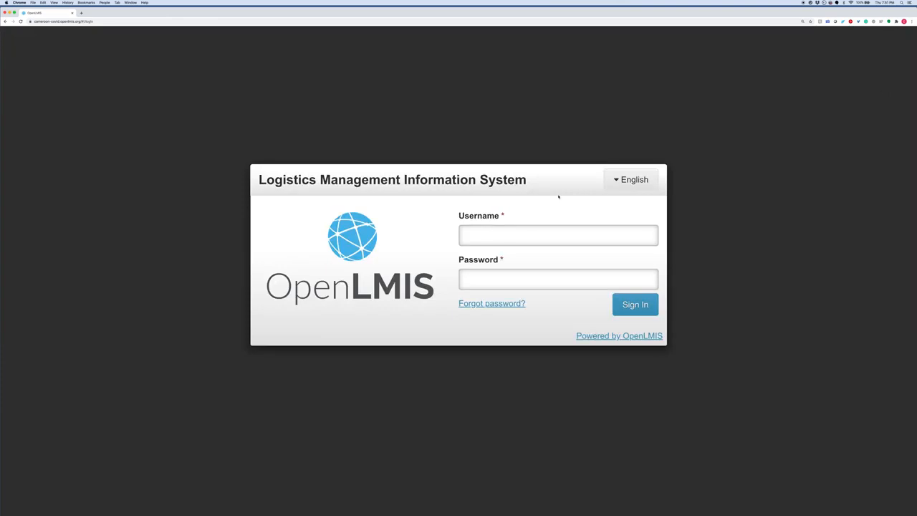
text(DC_W)
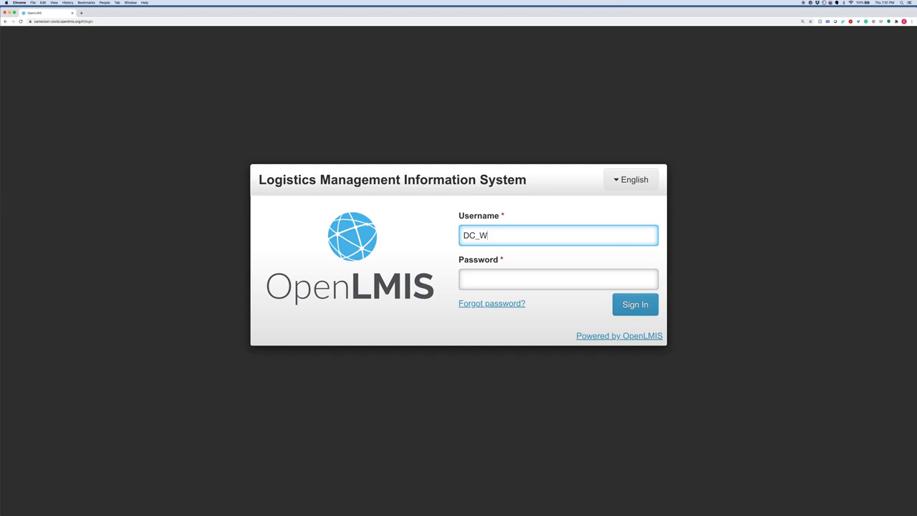
text(M)
click(558, 279)
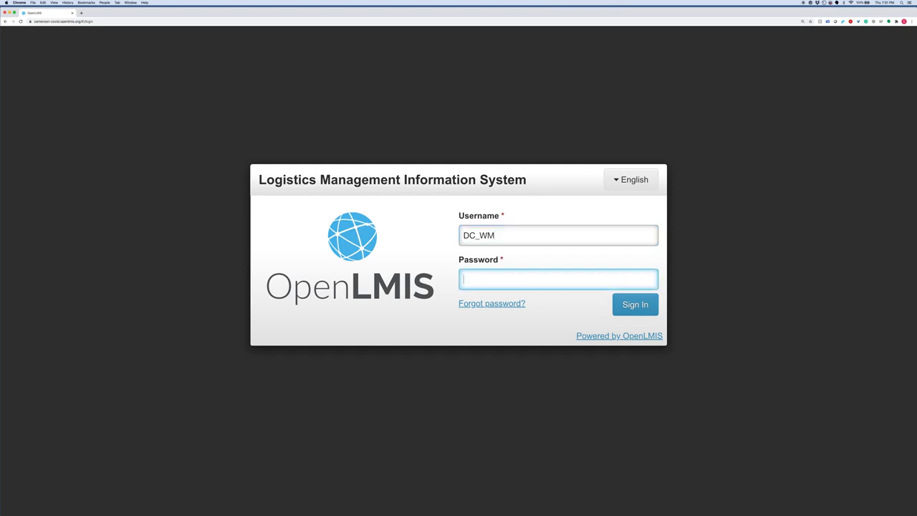
text(*********)
click(635, 304)
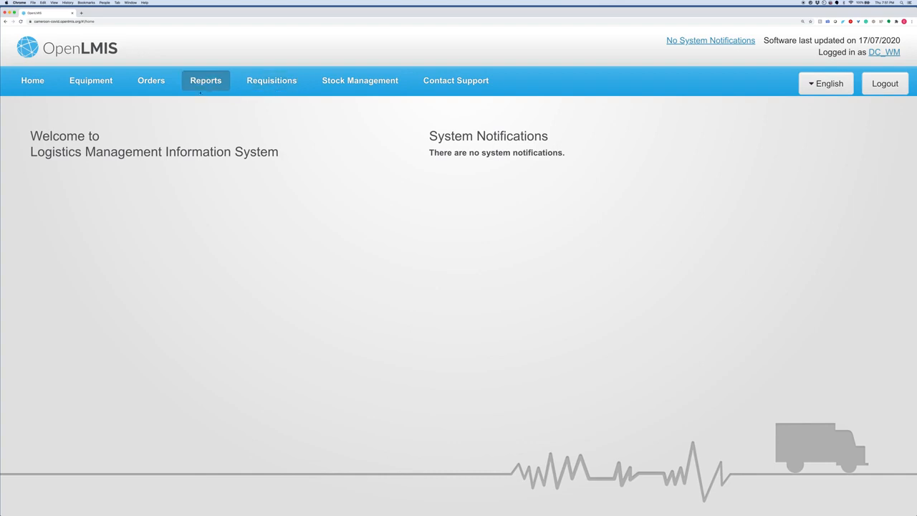
- Look through the Requisitions and Reports menus, then go to Orders > Fulfill Orders
click(267, 90)
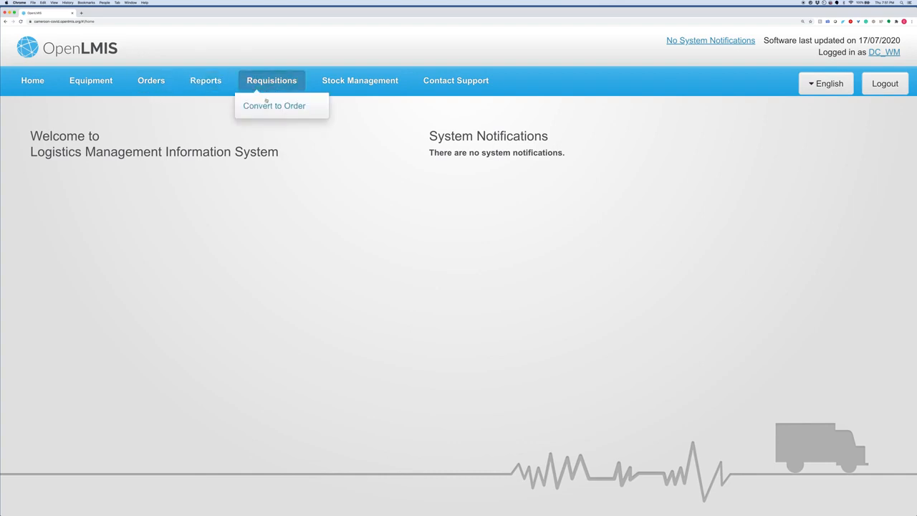
click(215, 81)
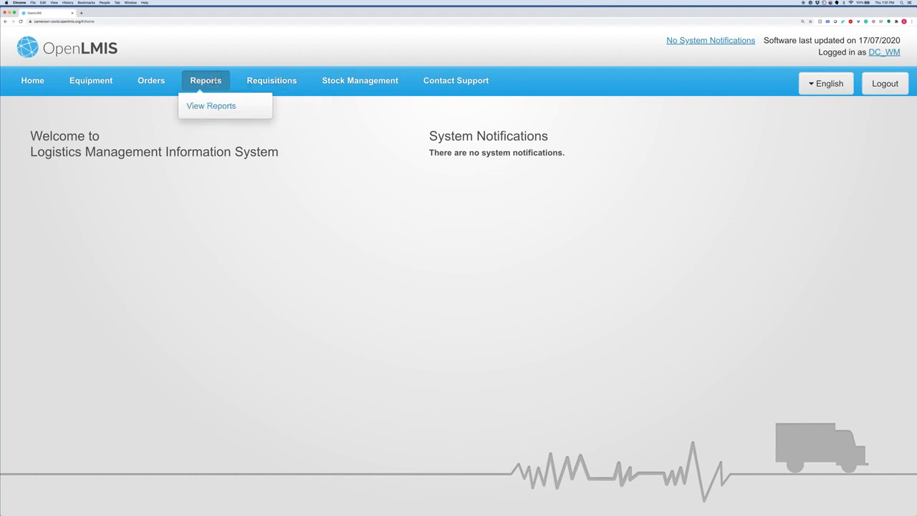
click(160, 83)
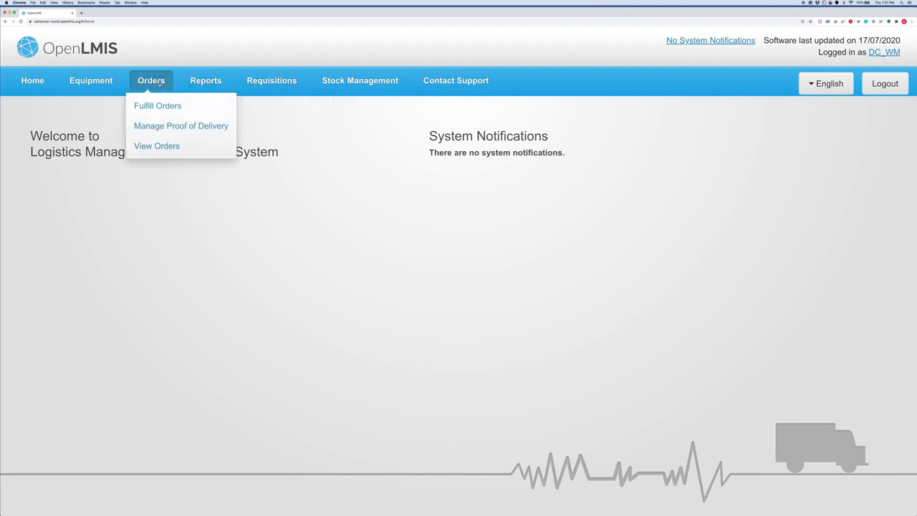
click(159, 105)
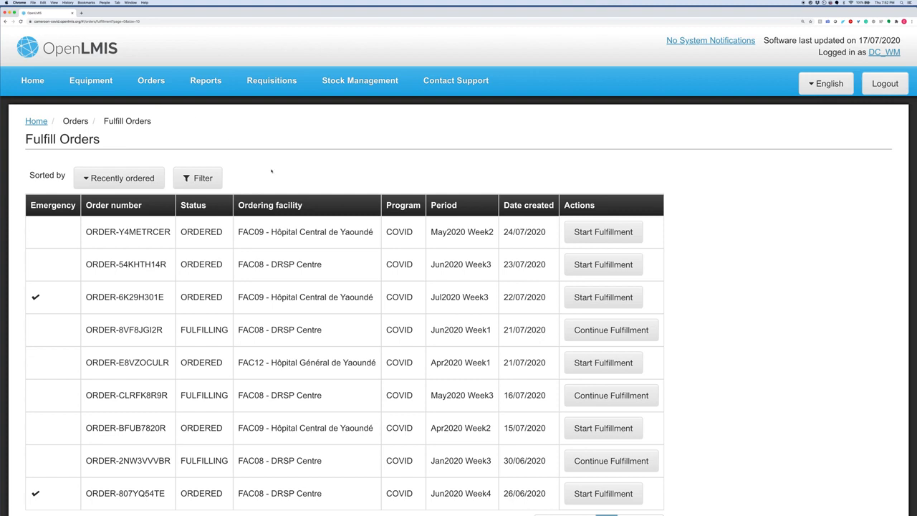
- Filter orders to Hôpital Central de Yaoundé and start fulfilling its May2020 Week2 order
click(198, 178)
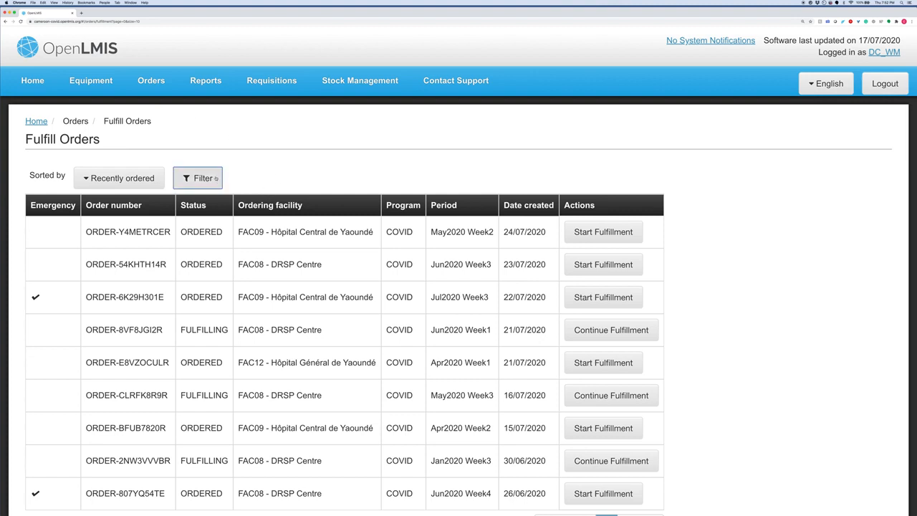
click(175, 231)
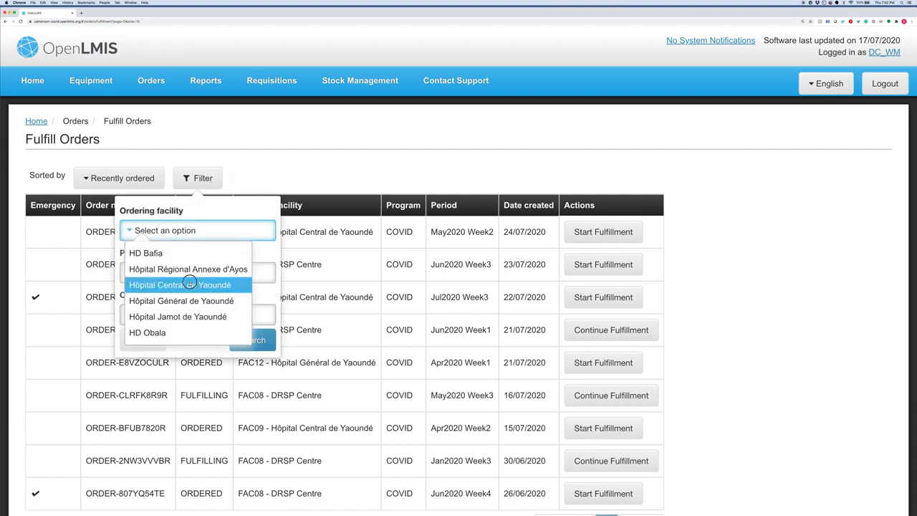
click(189, 284)
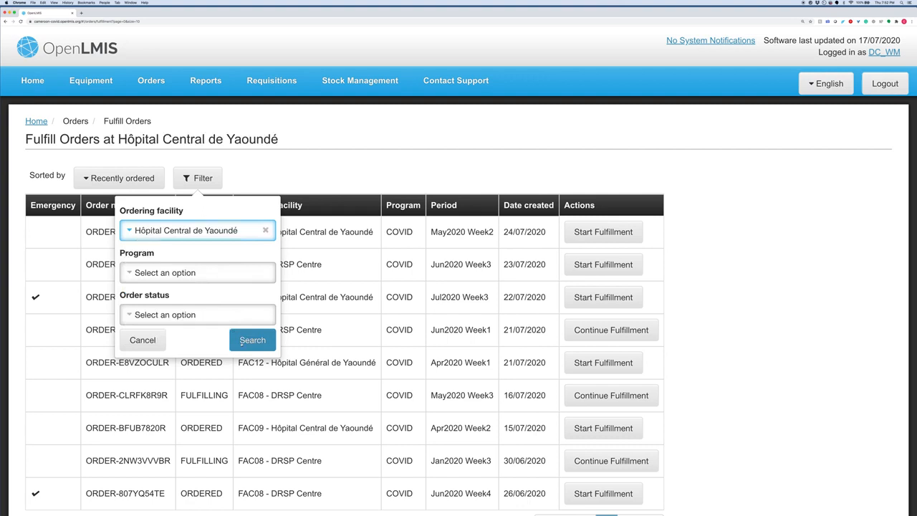
click(242, 342)
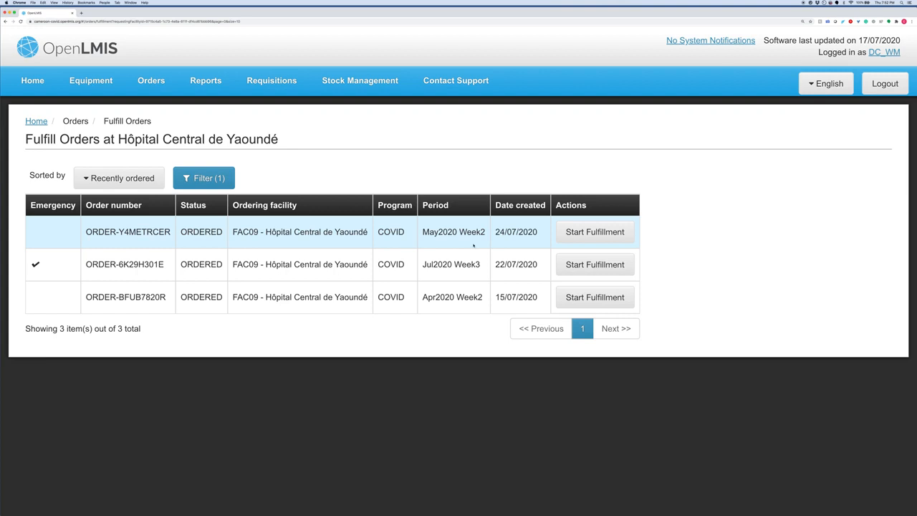
click(579, 237)
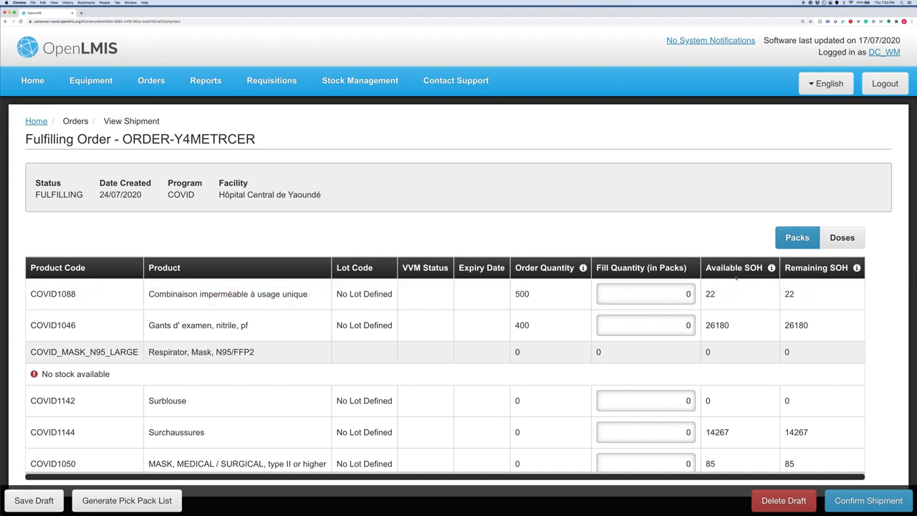
- Fill 10 COVID1088 coveralls and 400 COVID1046 gloves, and bring up the shipment confirmation
mouse_move(737, 277)
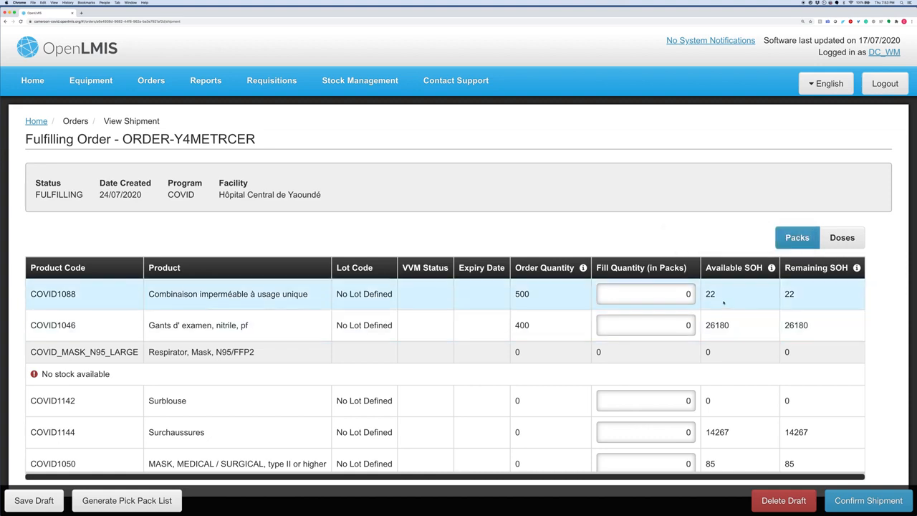
click(675, 295)
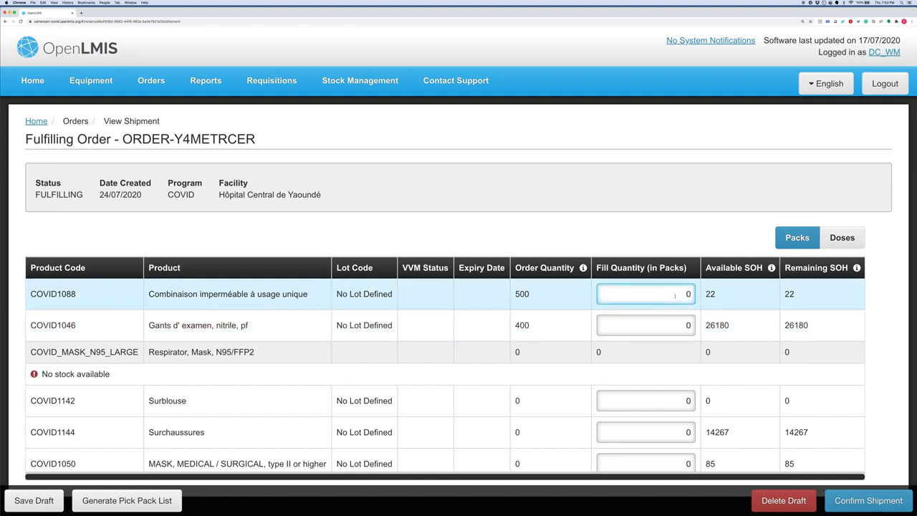
text(1)
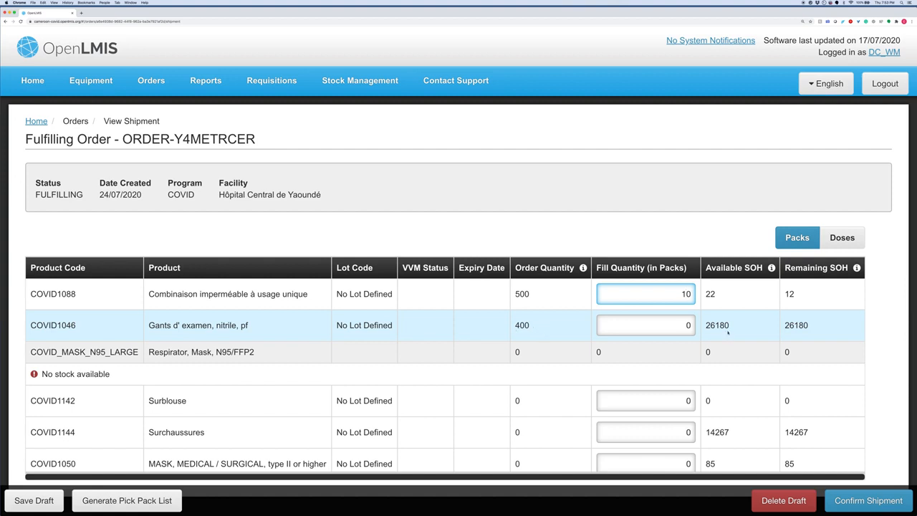
key(BackSpace)
text(400)
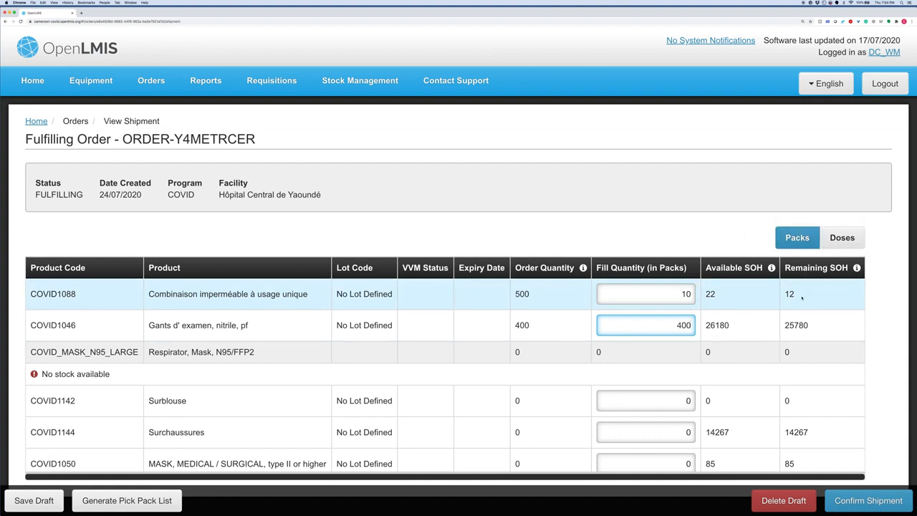
click(873, 320)
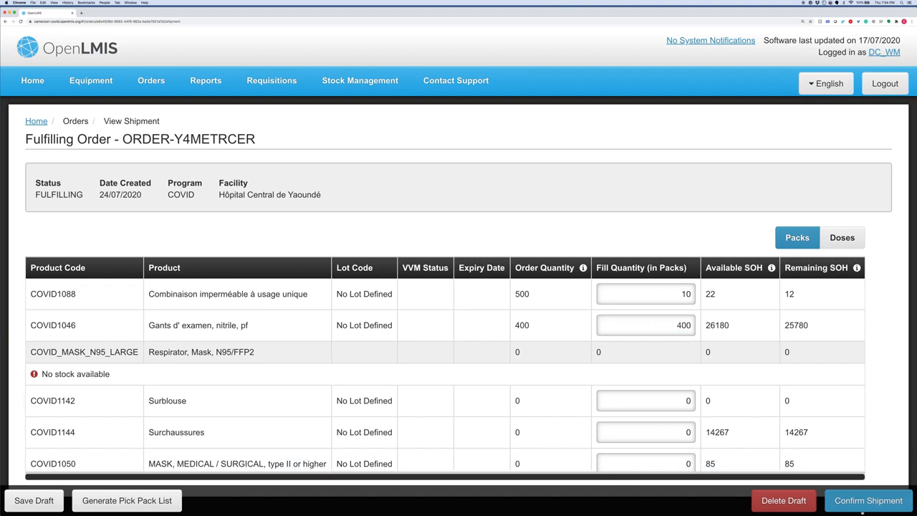
click(862, 504)
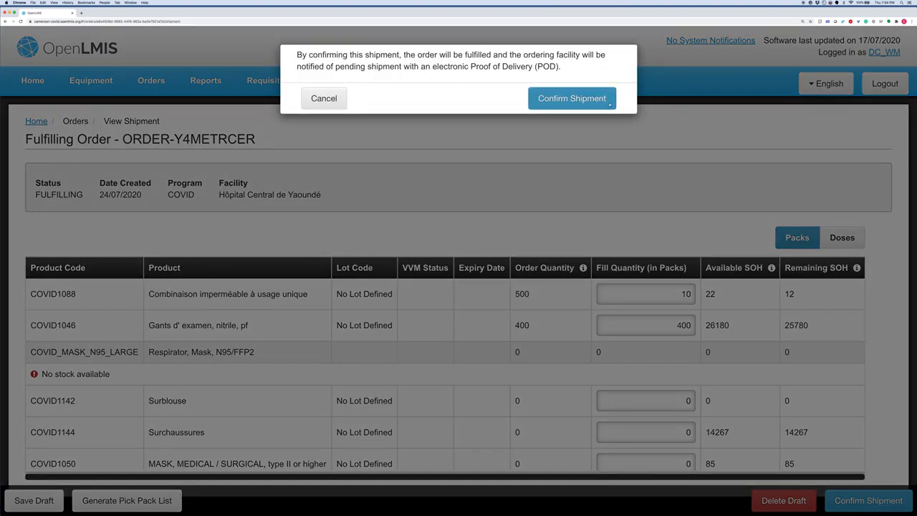
- Confirm the May2020 Week2 shipment and log out of the depot account
click(607, 104)
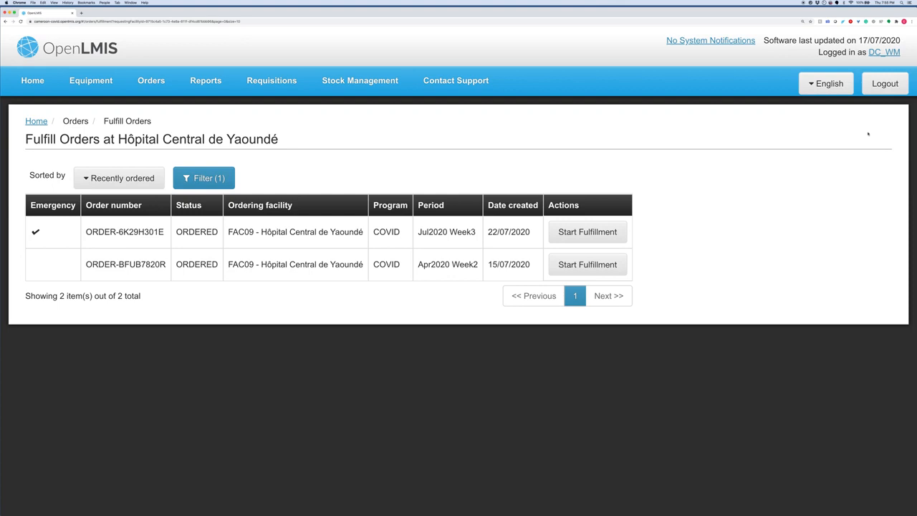
click(886, 84)
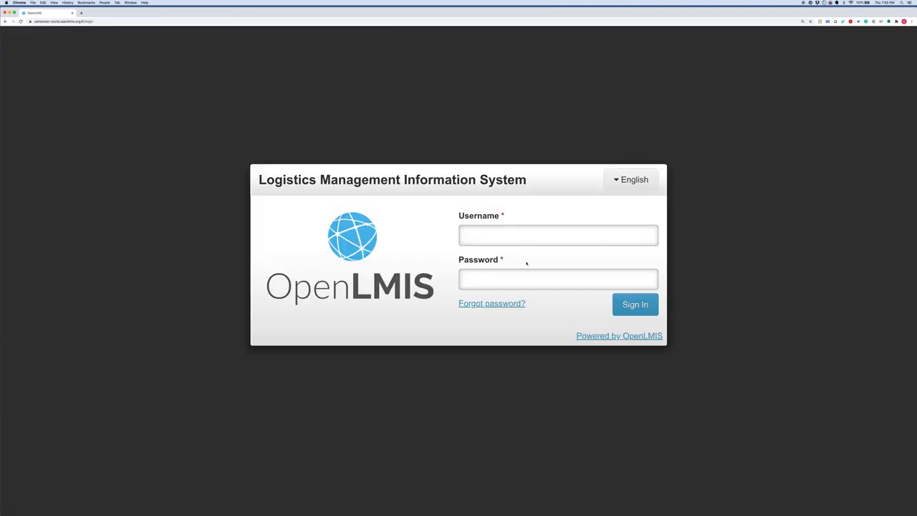
- Sign in with the administrator's username and password, then open the Orders menu
click(528, 241)
text(admin)
key(Tab)
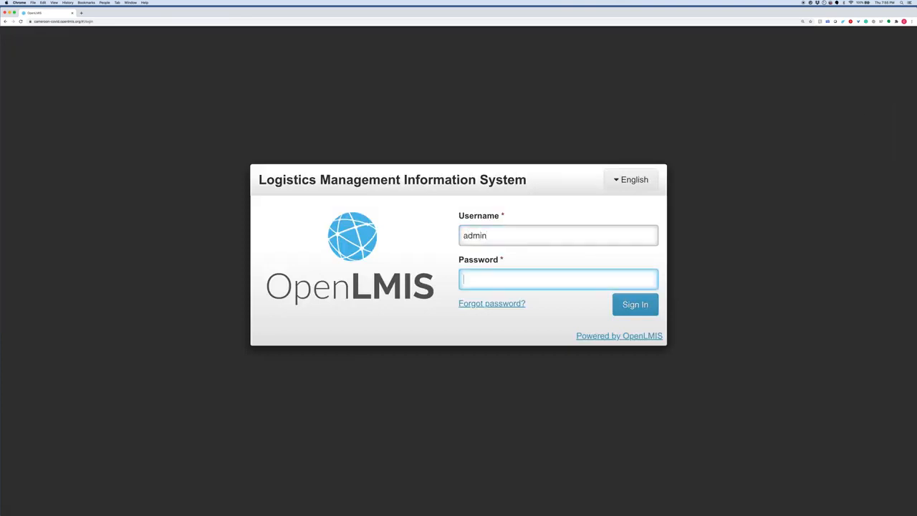
text(password1)
click(647, 301)
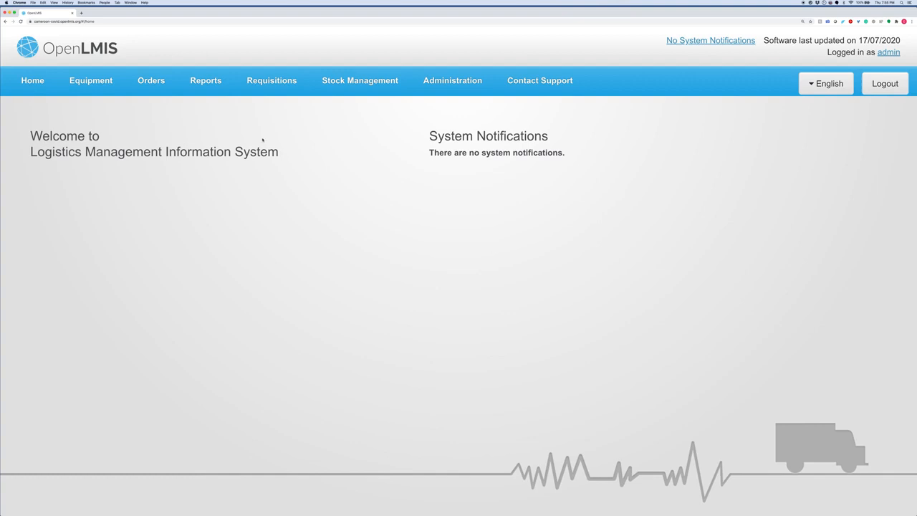
click(150, 80)
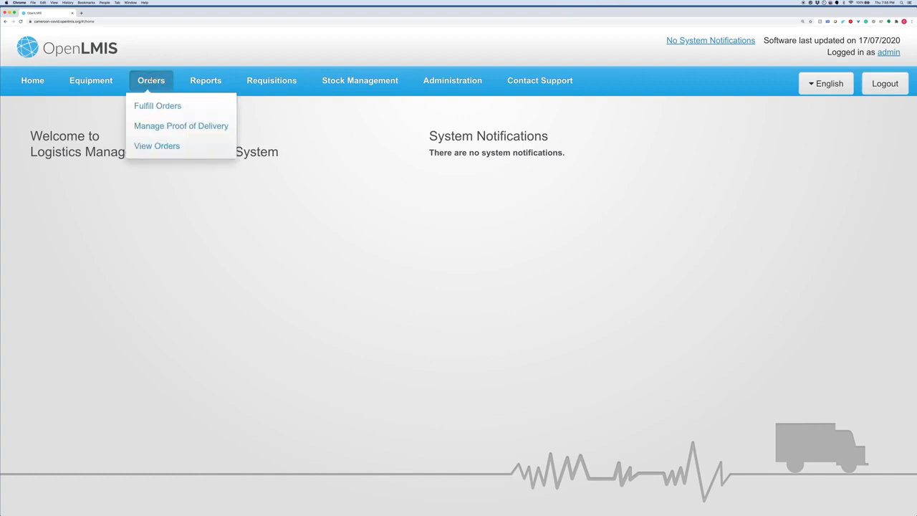
- Search Hôpital Central de Yaoundé's proofs of delivery and open the May2020 Week2 order on page 2
click(159, 127)
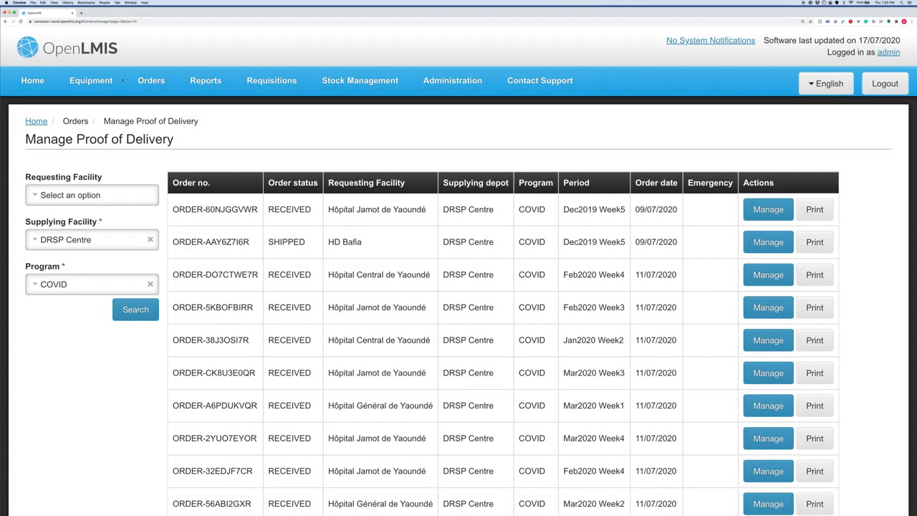
click(77, 195)
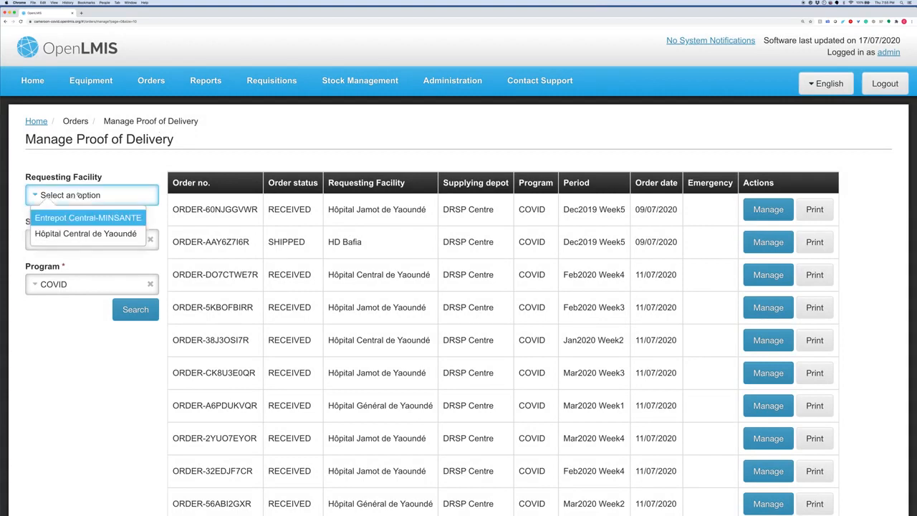
click(68, 233)
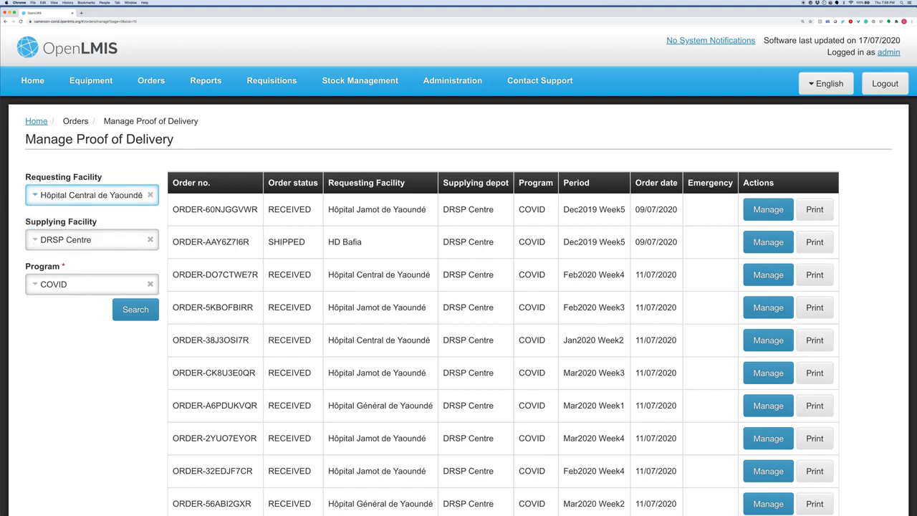
click(129, 315)
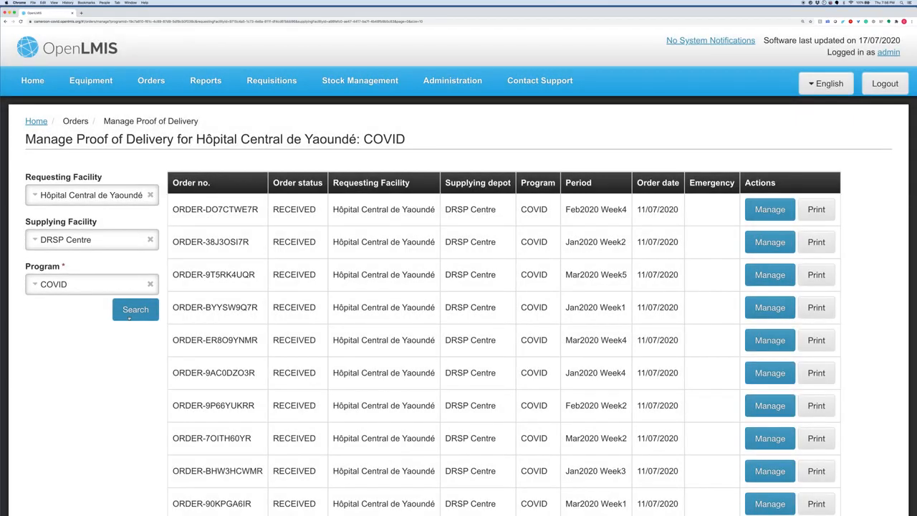
scroll(341, 351, down, 2)
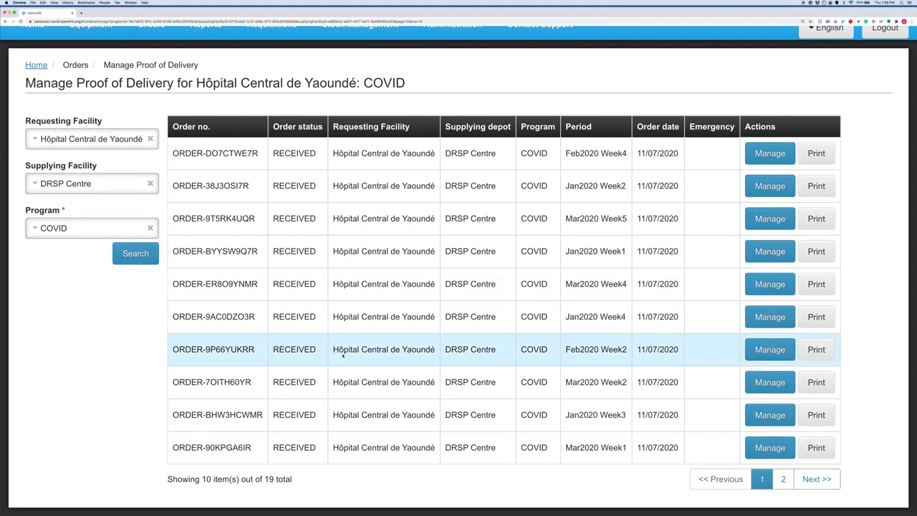
click(784, 488)
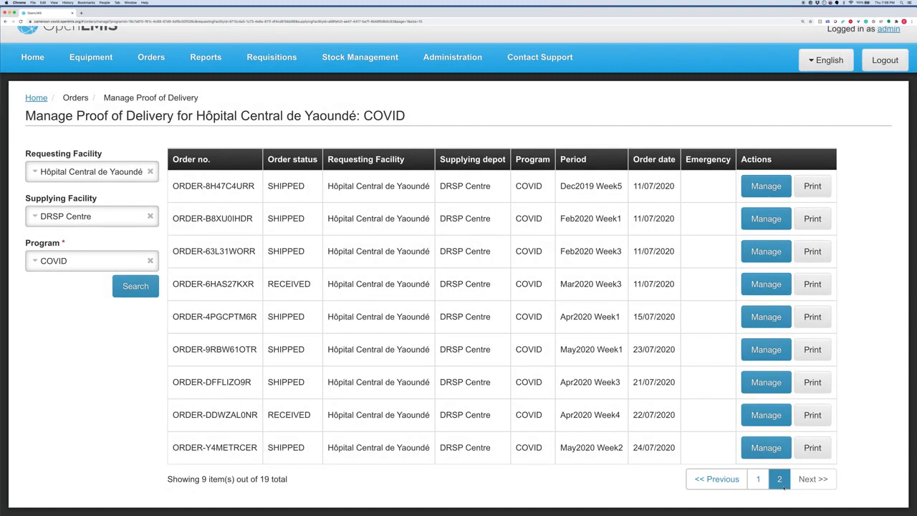
click(756, 449)
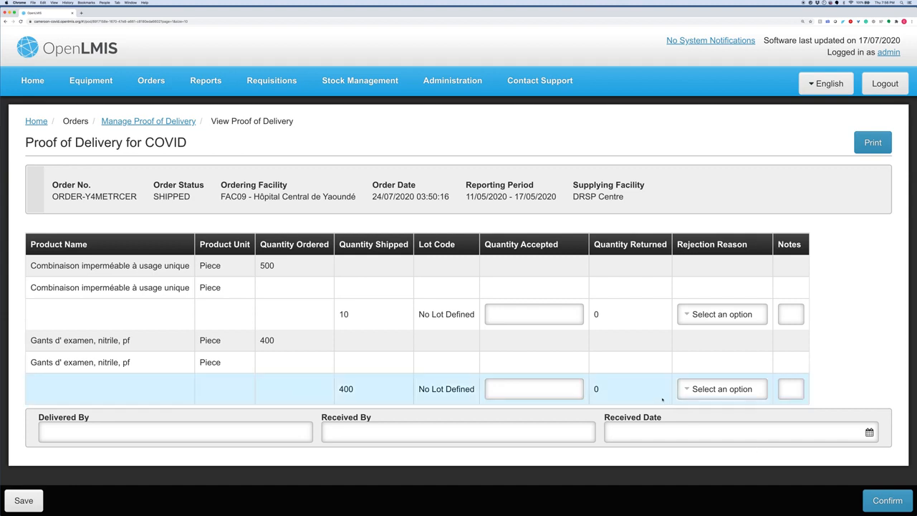
- Enter accepted quantities of 10 coveralls and 350 nitrile gloves
click(572, 316)
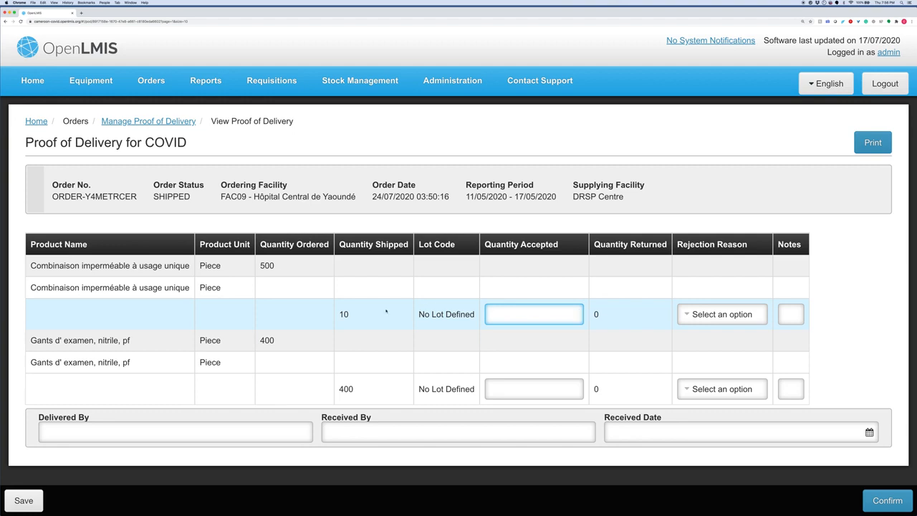
click(549, 314)
text(10)
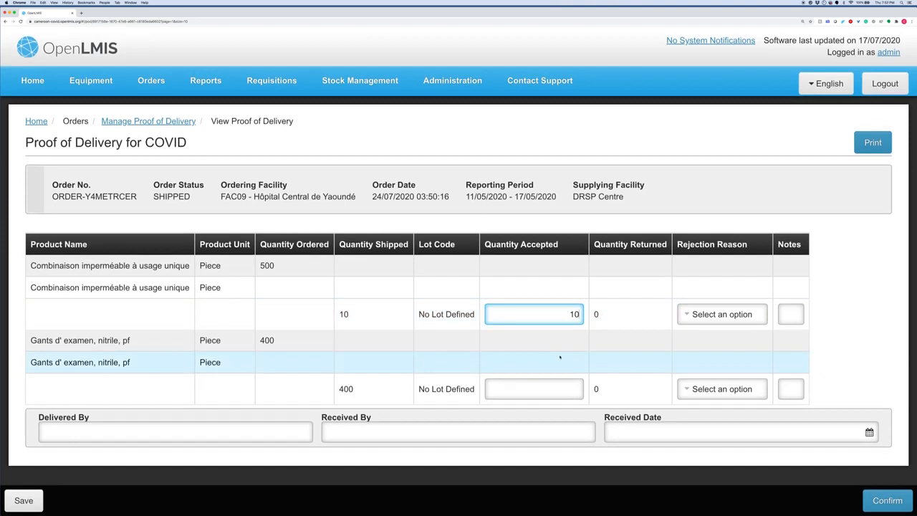
click(562, 390)
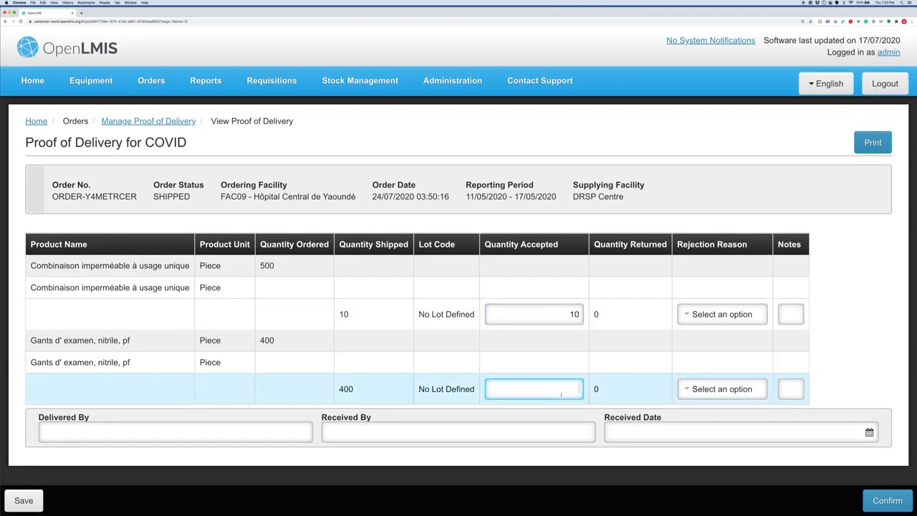
text(4)
key(BackSpace)
text(350)
- Give the 50 returned gloves the Damaged rejection reason
click(716, 391)
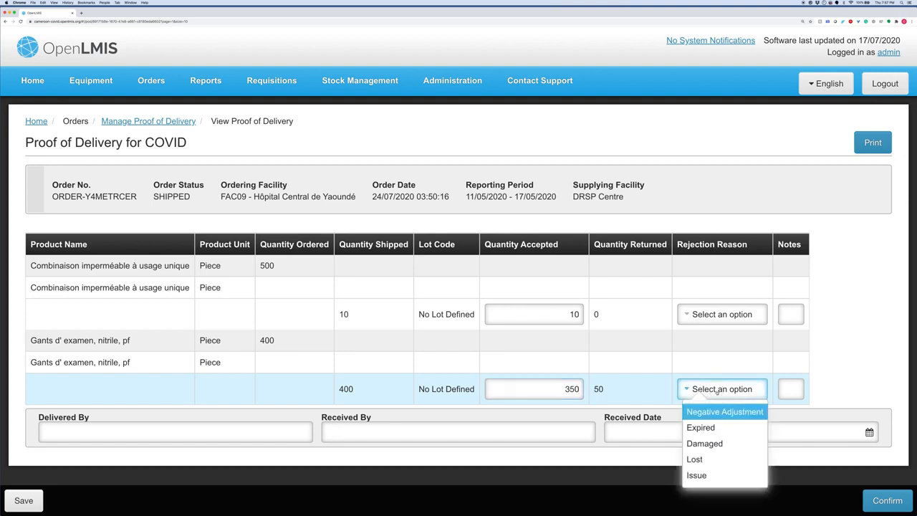
click(706, 443)
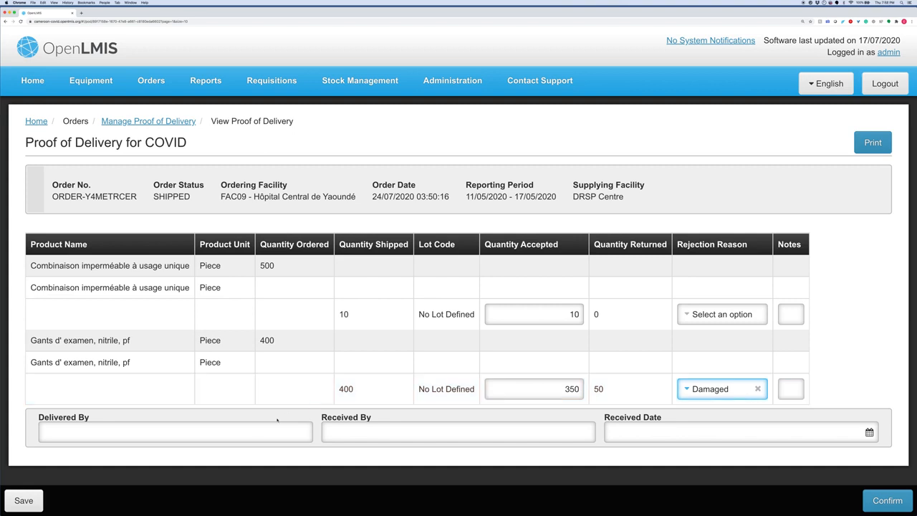
click(258, 433)
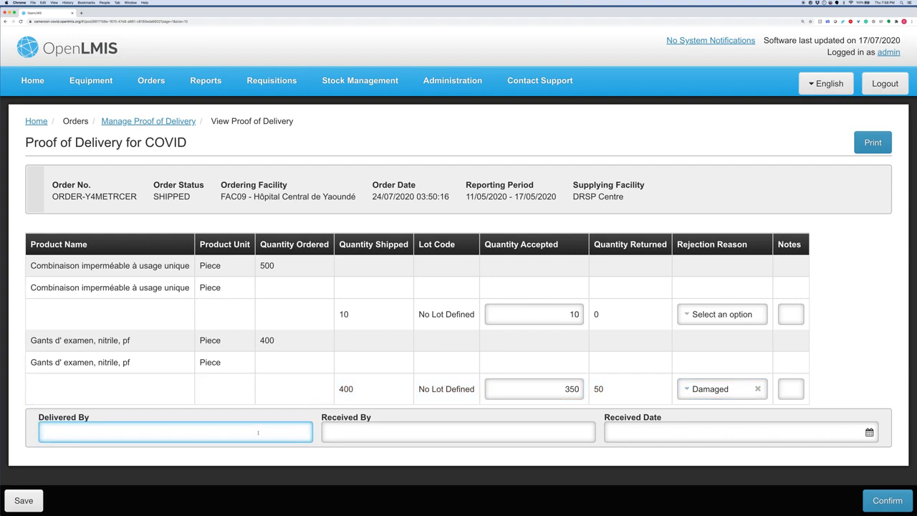
- Record delivery by DC Warehouse, received by Facility Admin on 23/07/2020, and confirm the proof of delivery
text(DC Warehouse)
key(Tab)
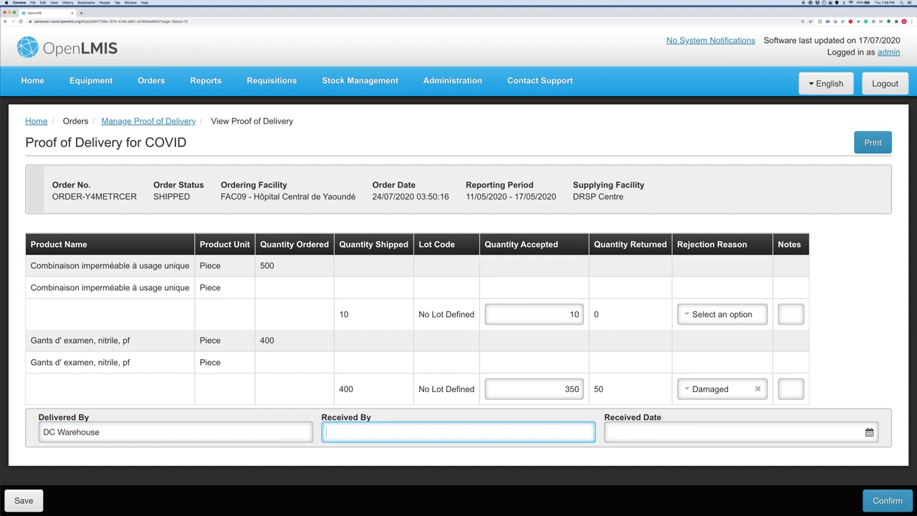
text(Facility Admin)
key(Tab)
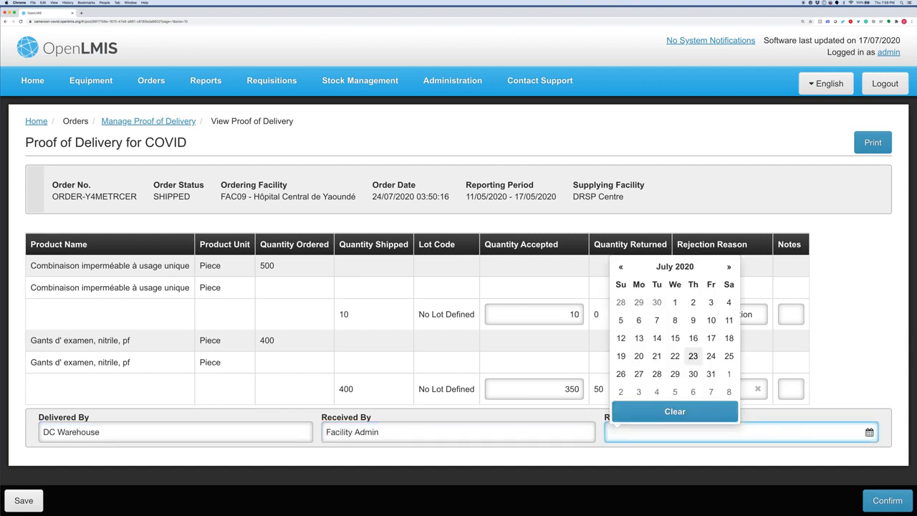
click(692, 355)
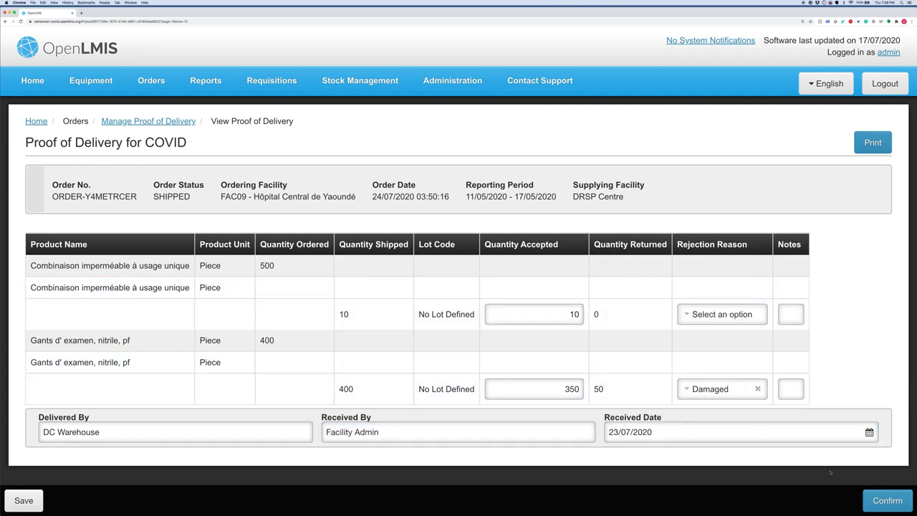
click(895, 503)
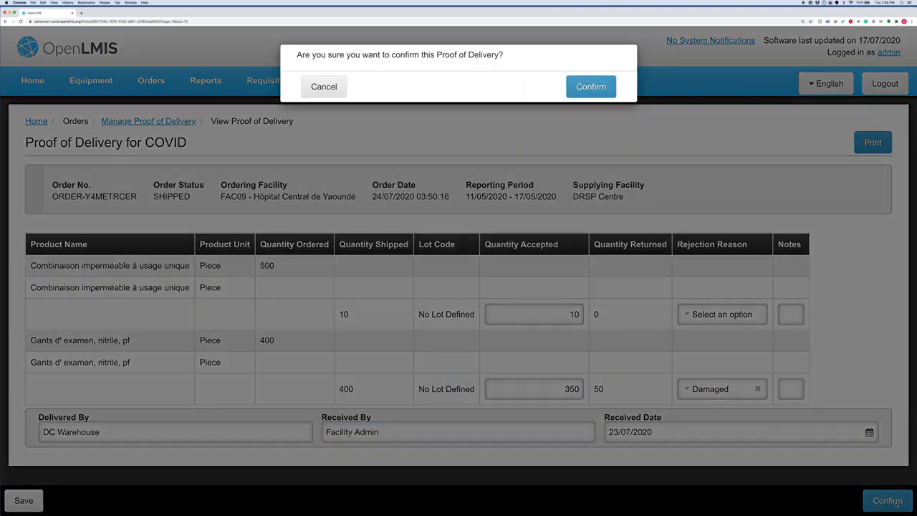
click(591, 96)
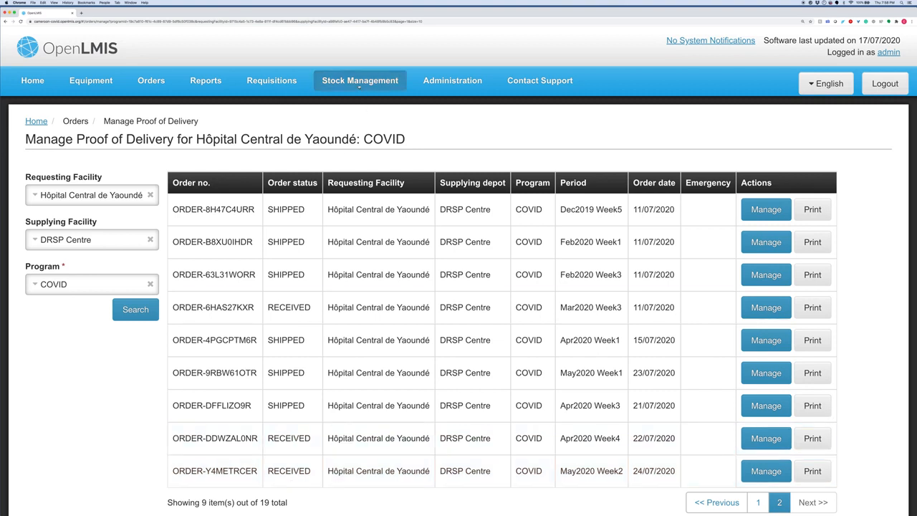
- List Hôpital Central de Yaoundé's COVID stock on hand and open the COVID1046 gloves bin card
click(359, 84)
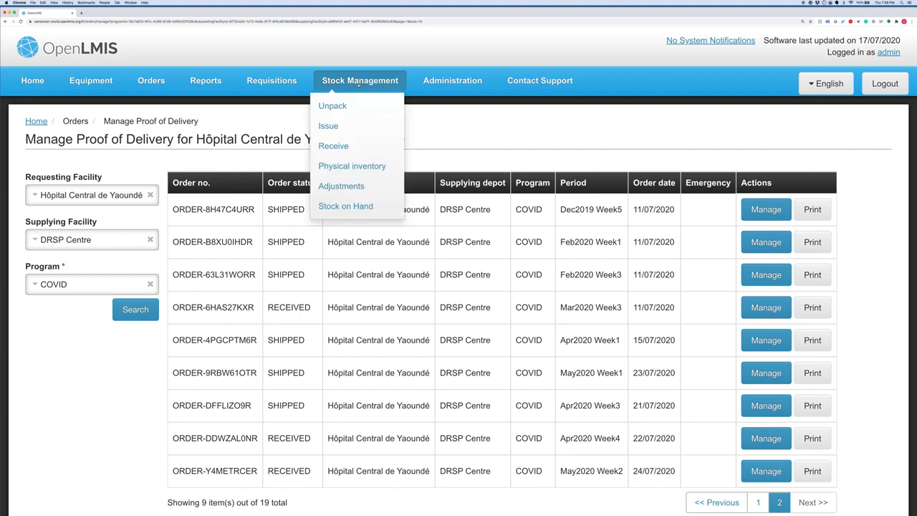
click(342, 207)
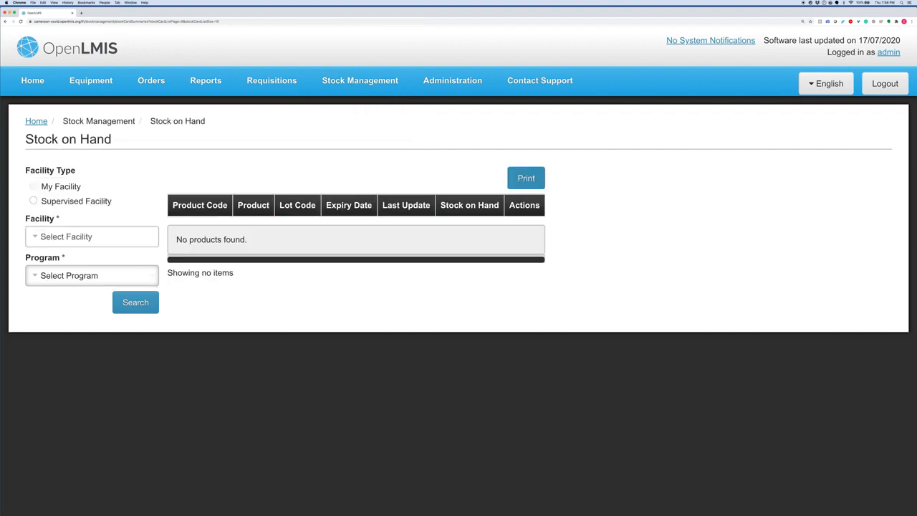
click(128, 310)
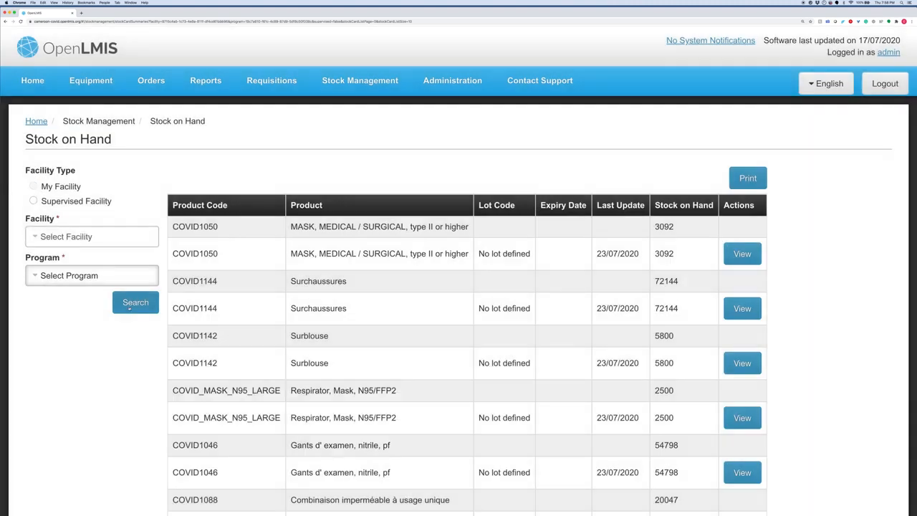
scroll(292, 380, down, 3)
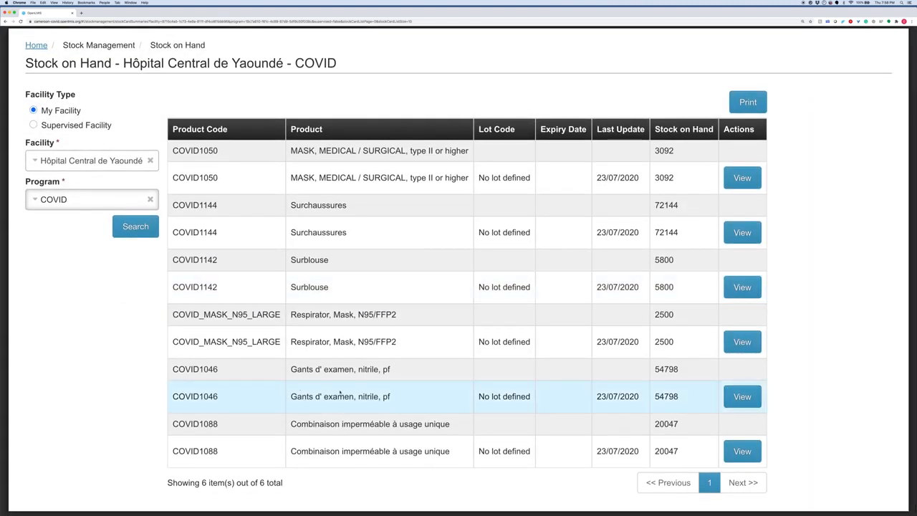
click(743, 397)
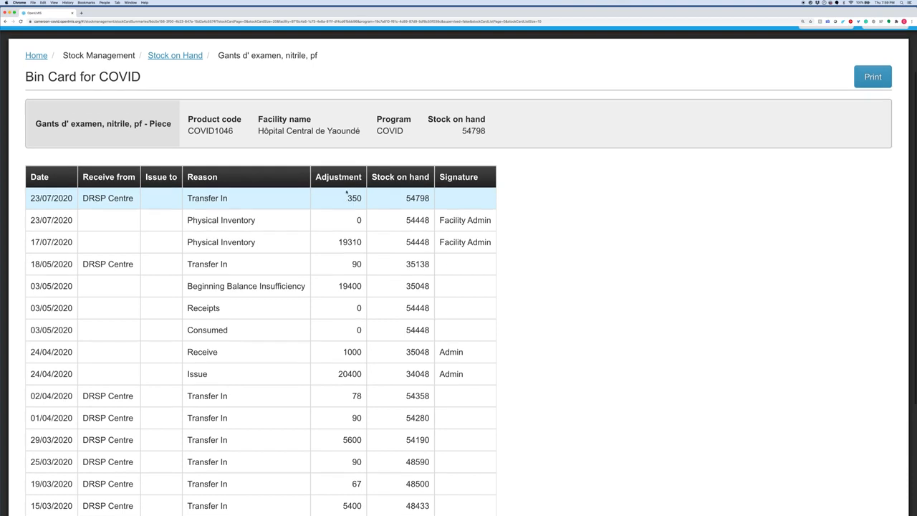
- Sign out of OpenLMIS from the page header, returning to the sign-in screen
scroll(347, 190, up, 3)
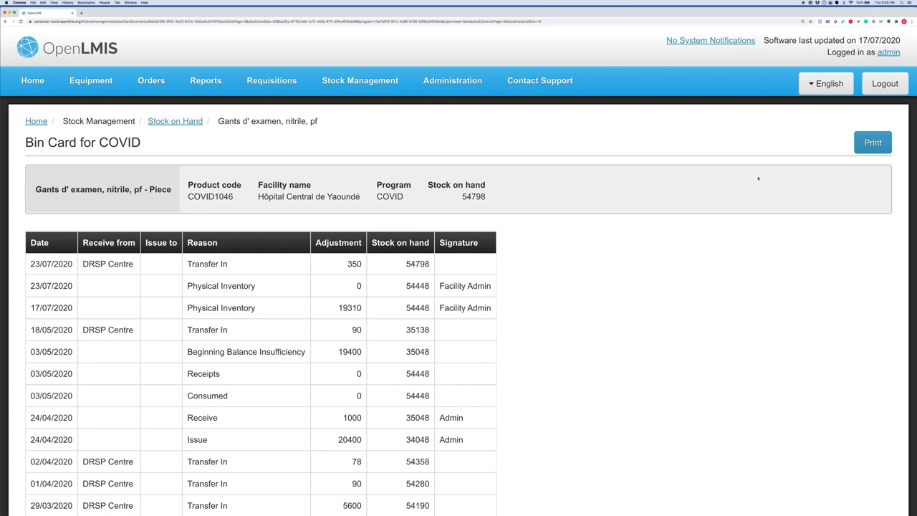
click(885, 84)
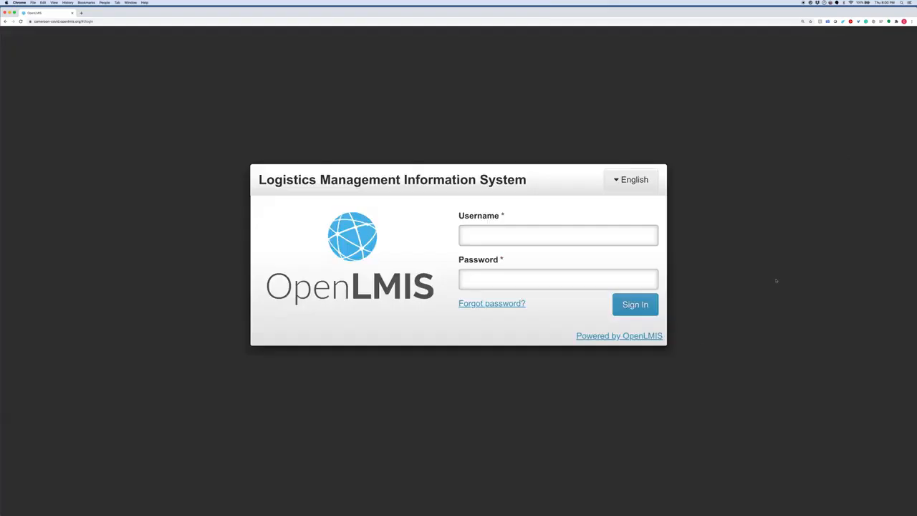